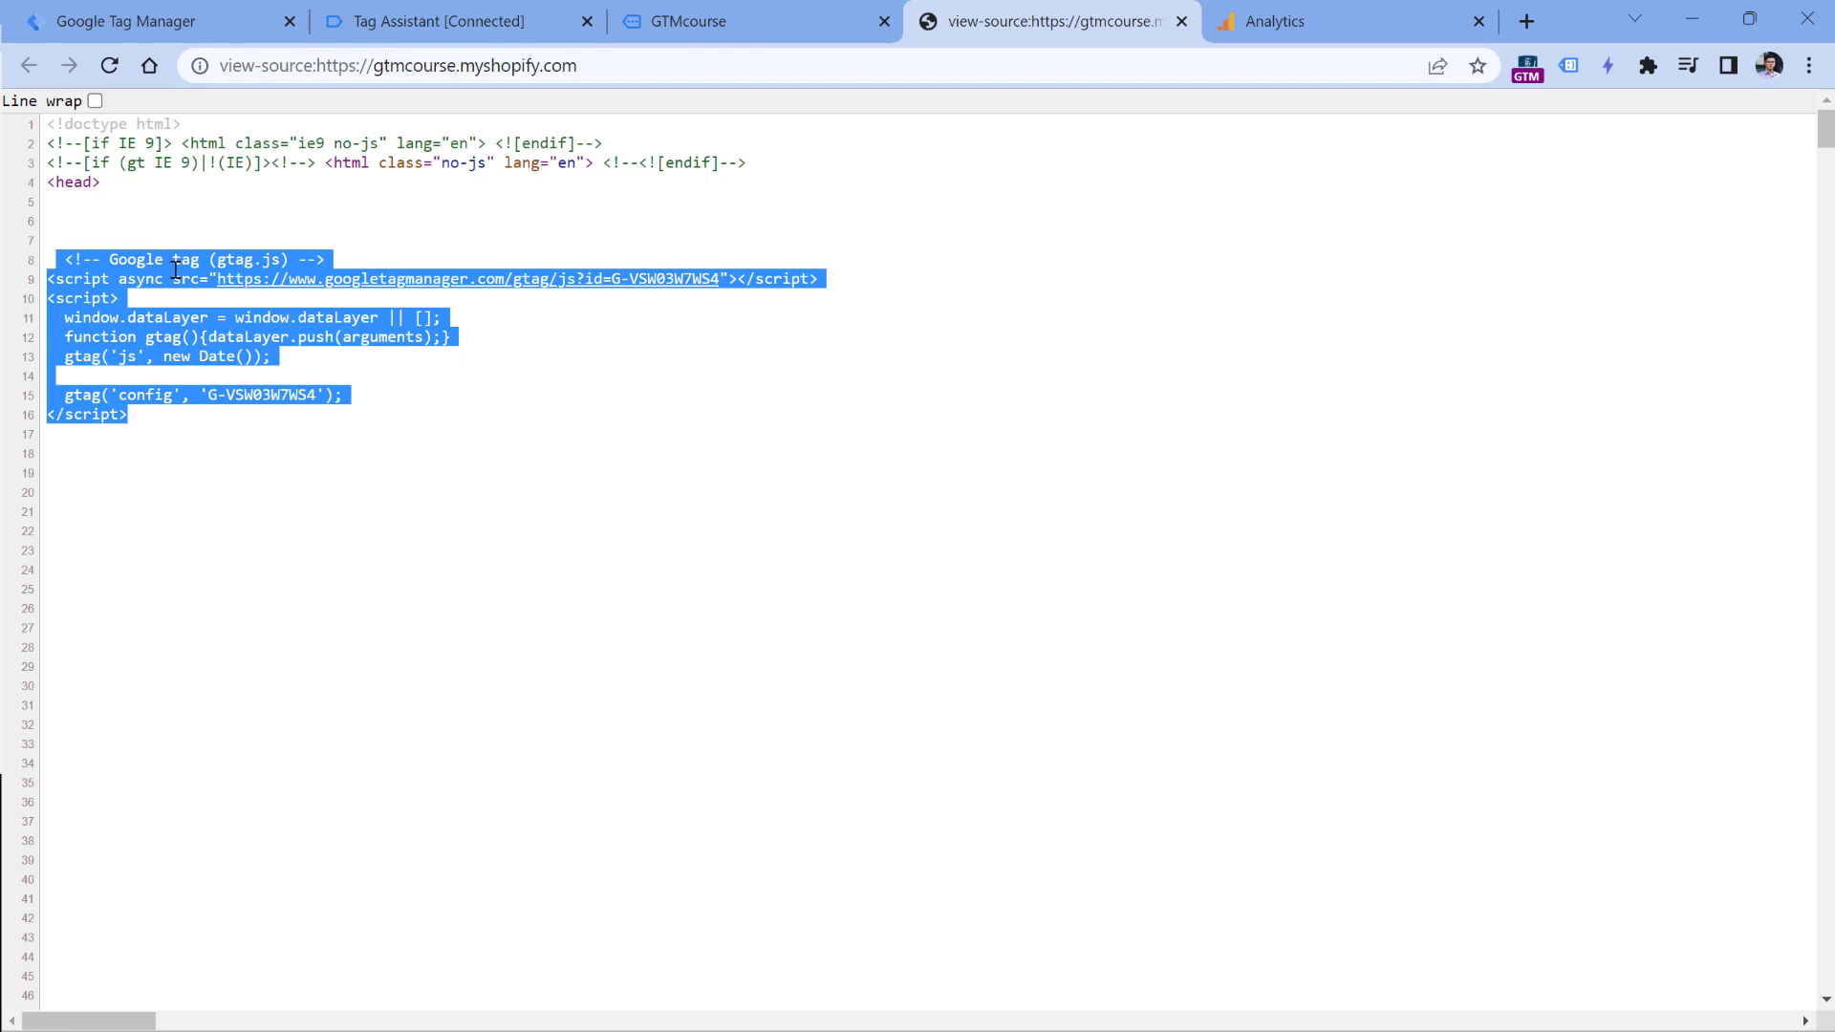
- Compare the measurement ID in the page source's gtag config line with the one in Tag Manager's GA4 config tag
click(151, 312)
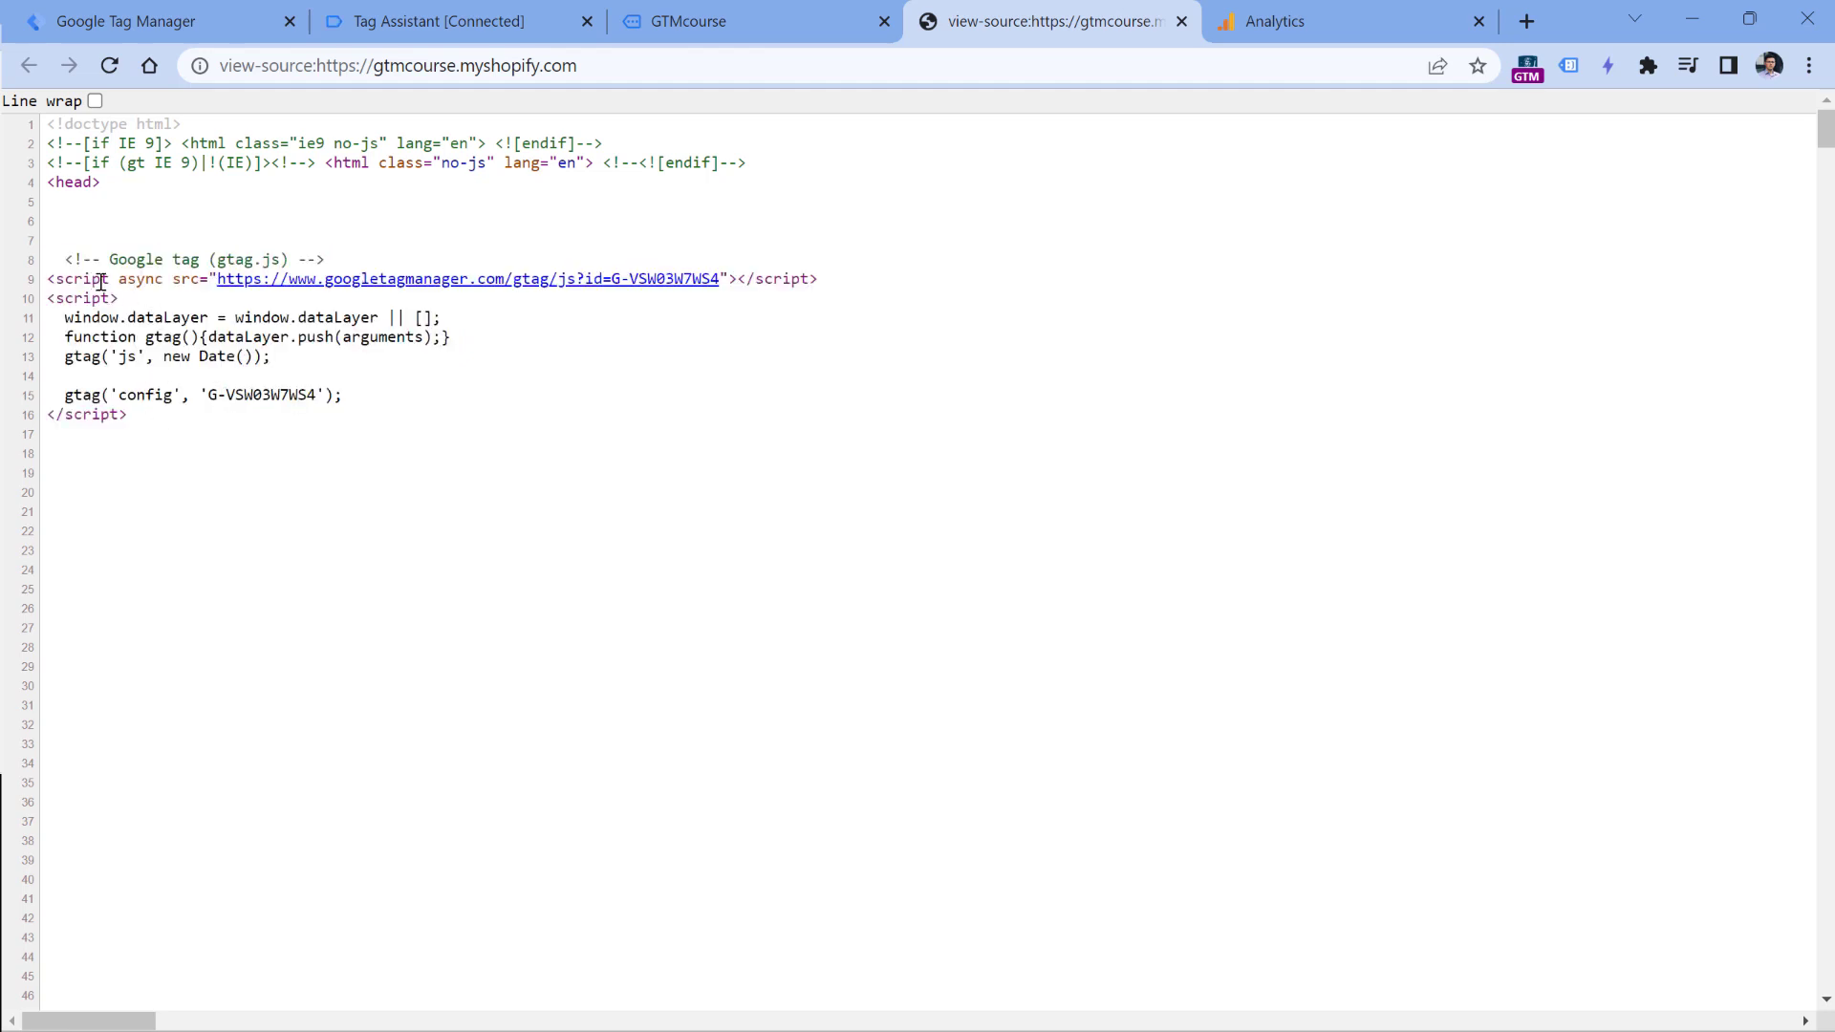
drag(210, 394, 317, 394)
click(170, 14)
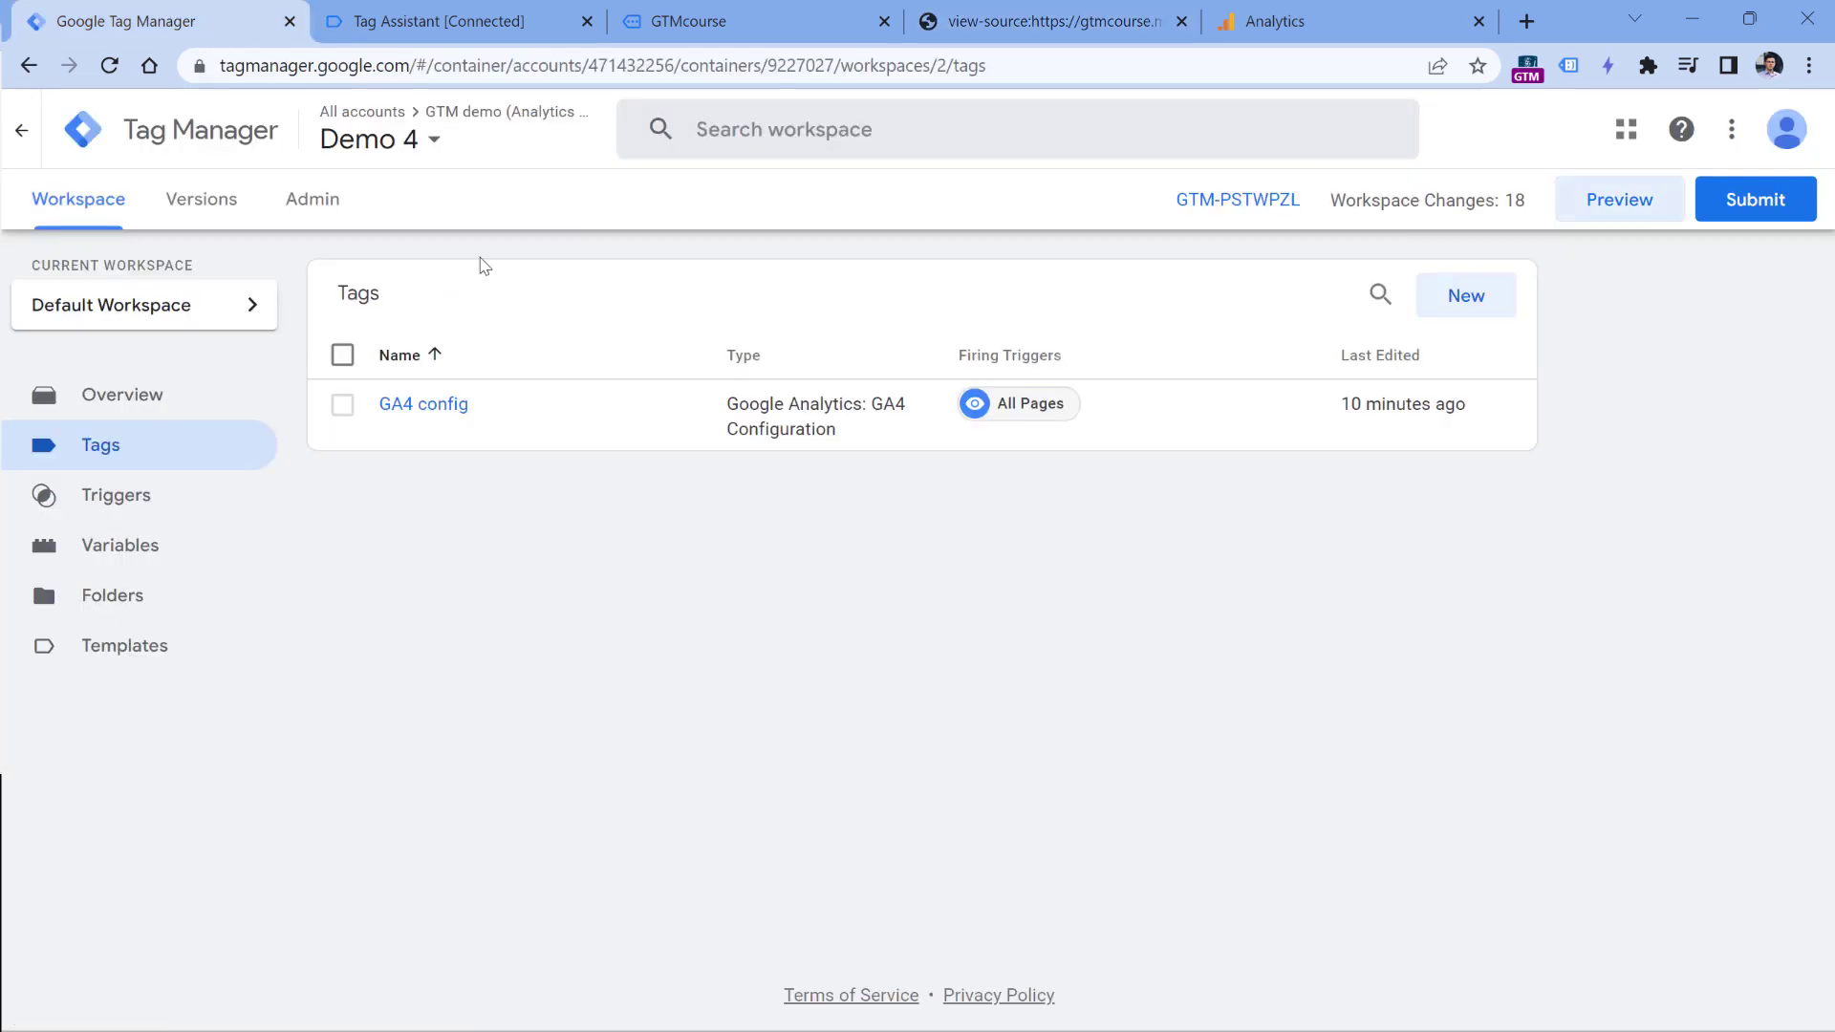
click(429, 406)
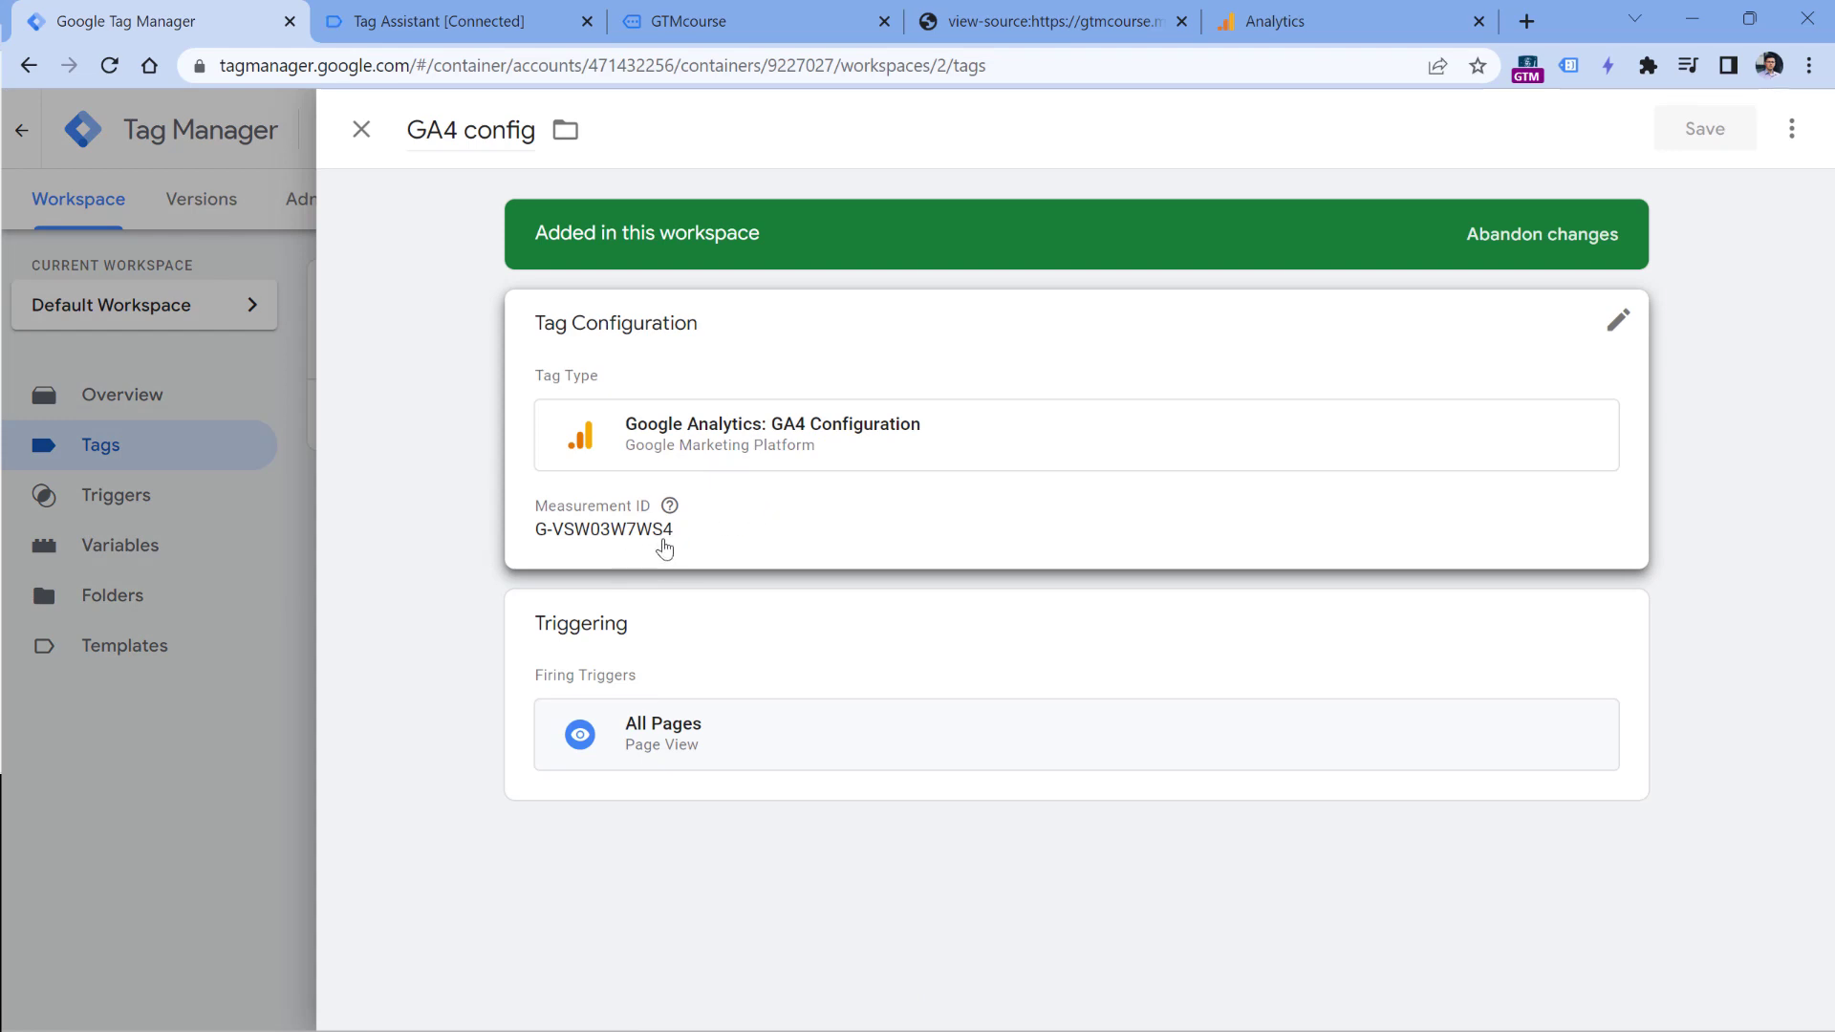
- Review the hardcoded gtag.js snippet in the page source alongside the GA4 Configuration tag and its All Pages trigger
click(998, 11)
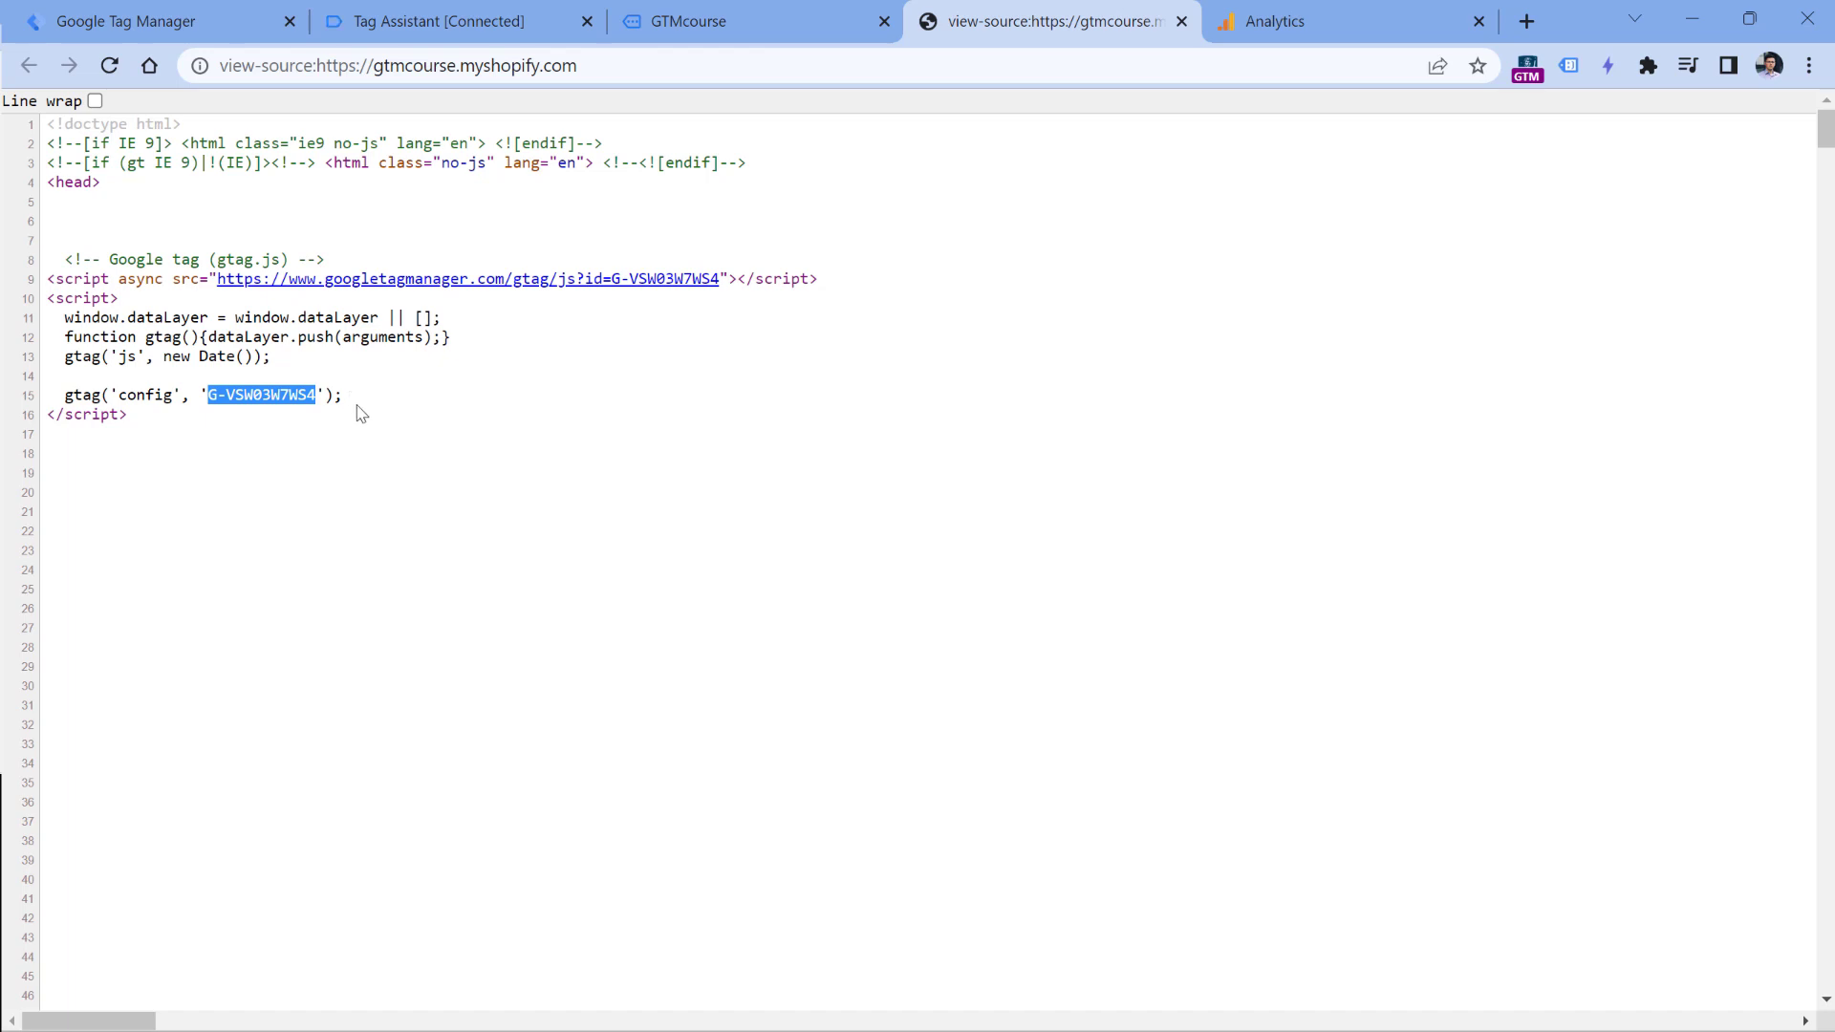
drag(361, 399, 47, 279)
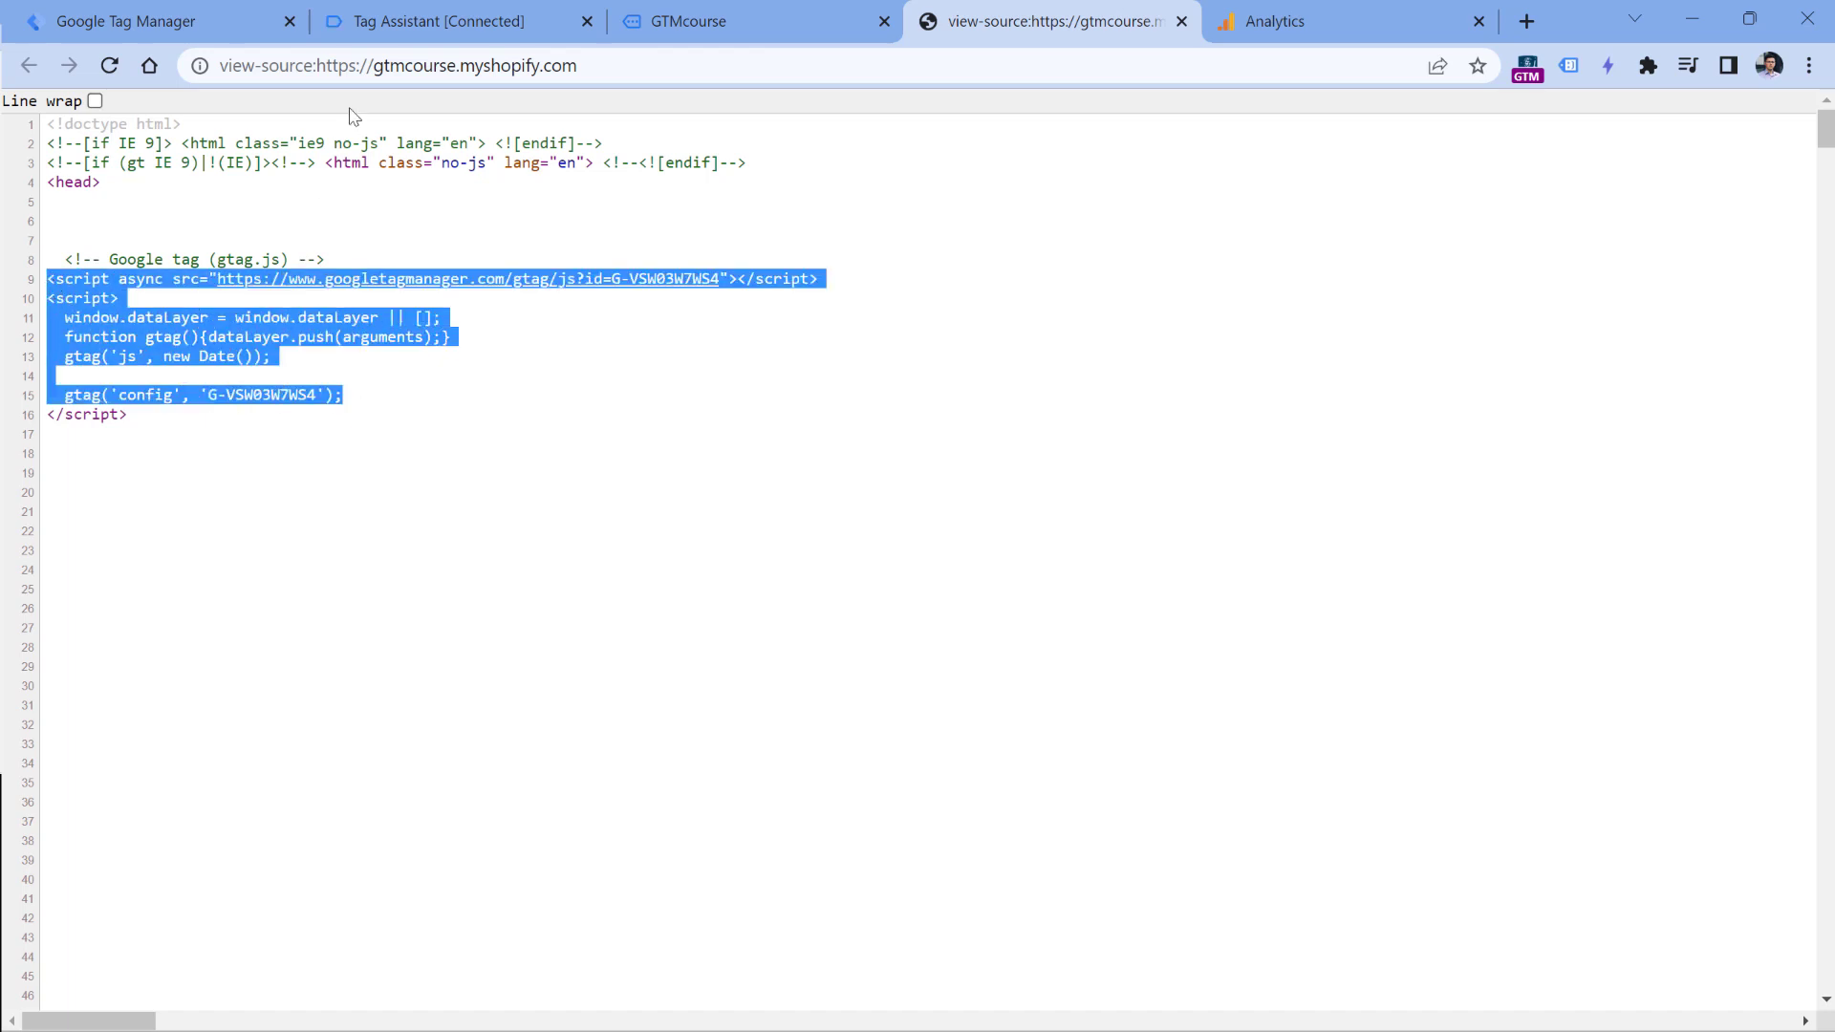
click(191, 21)
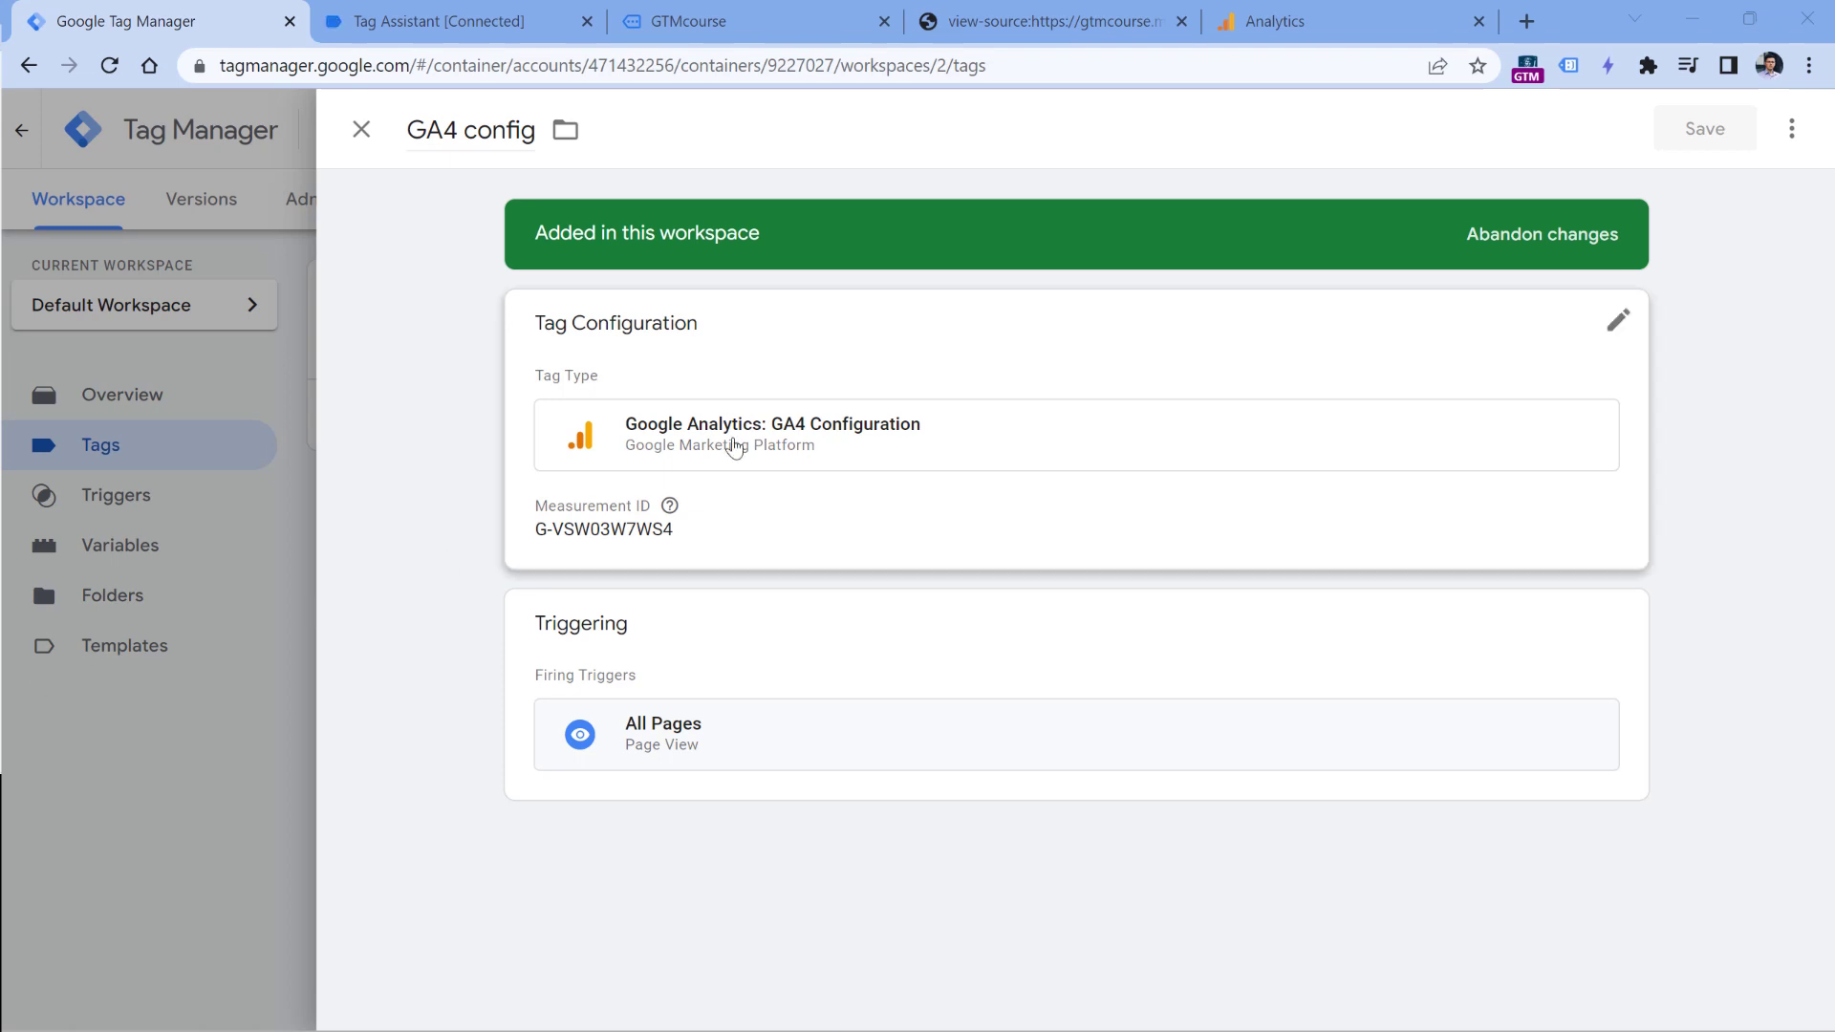
click(1056, 8)
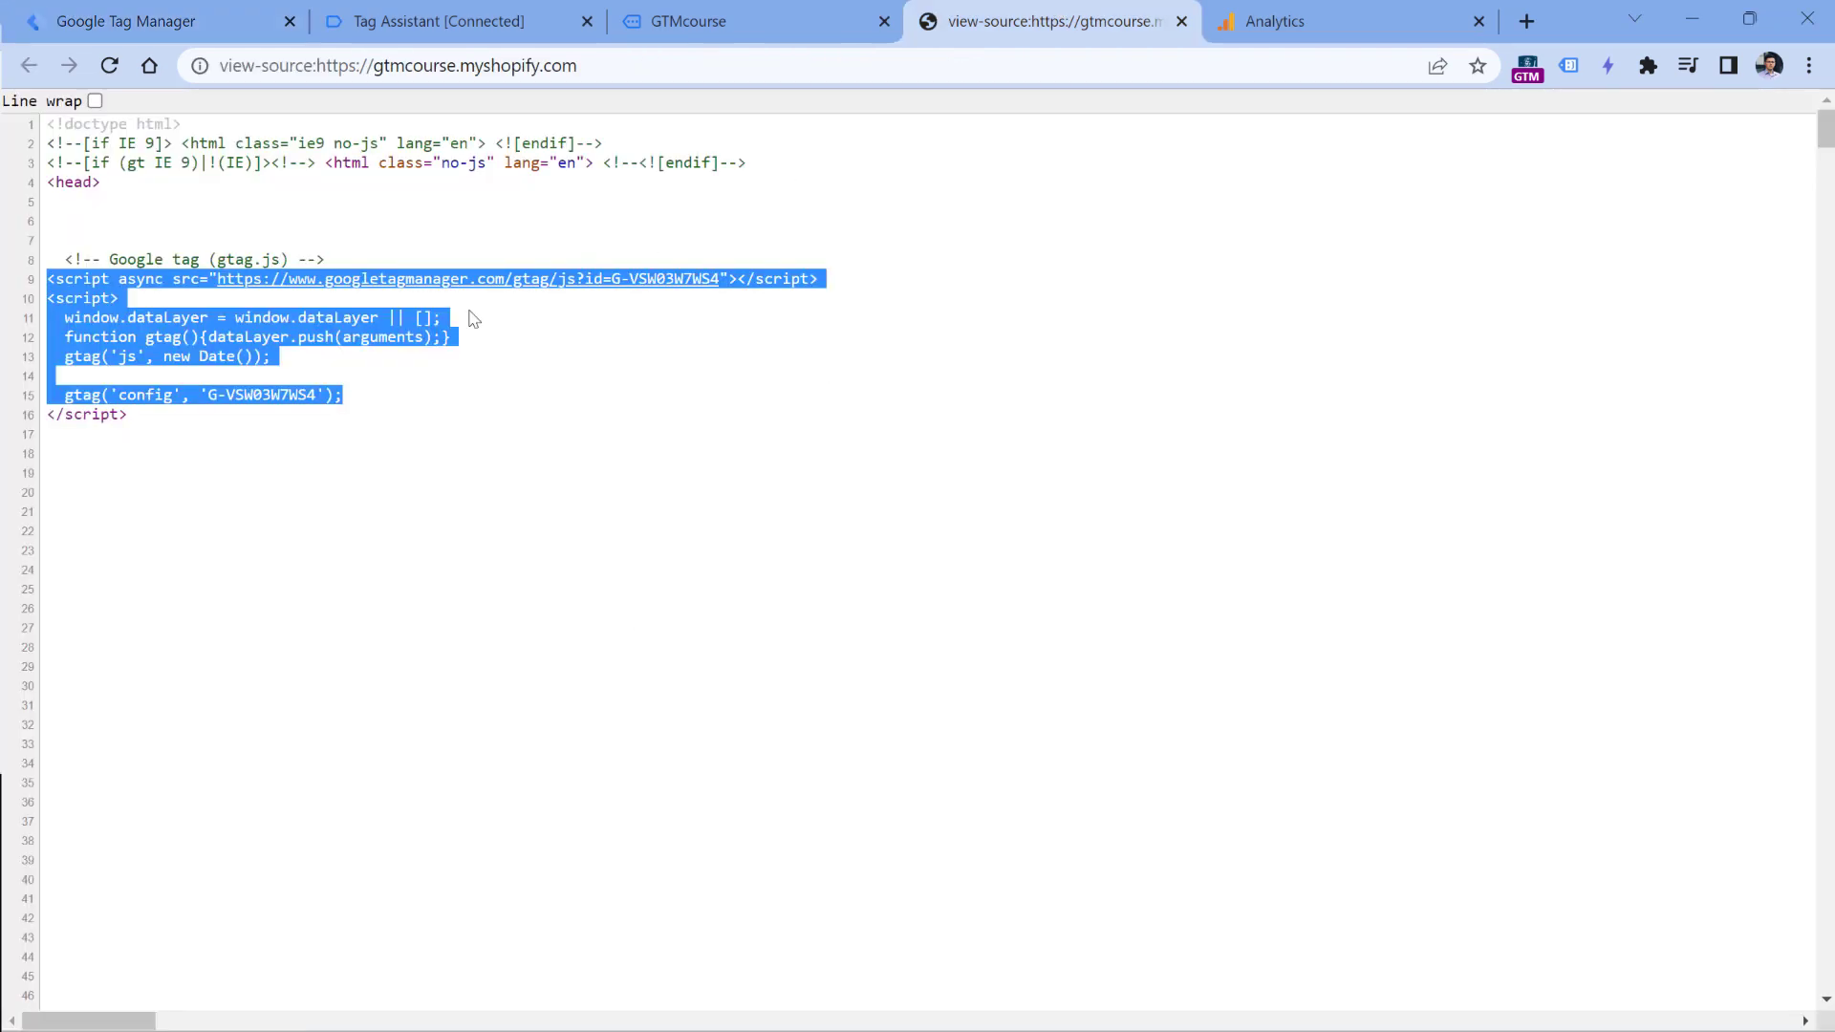
click(120, 416)
drag(131, 417, 47, 256)
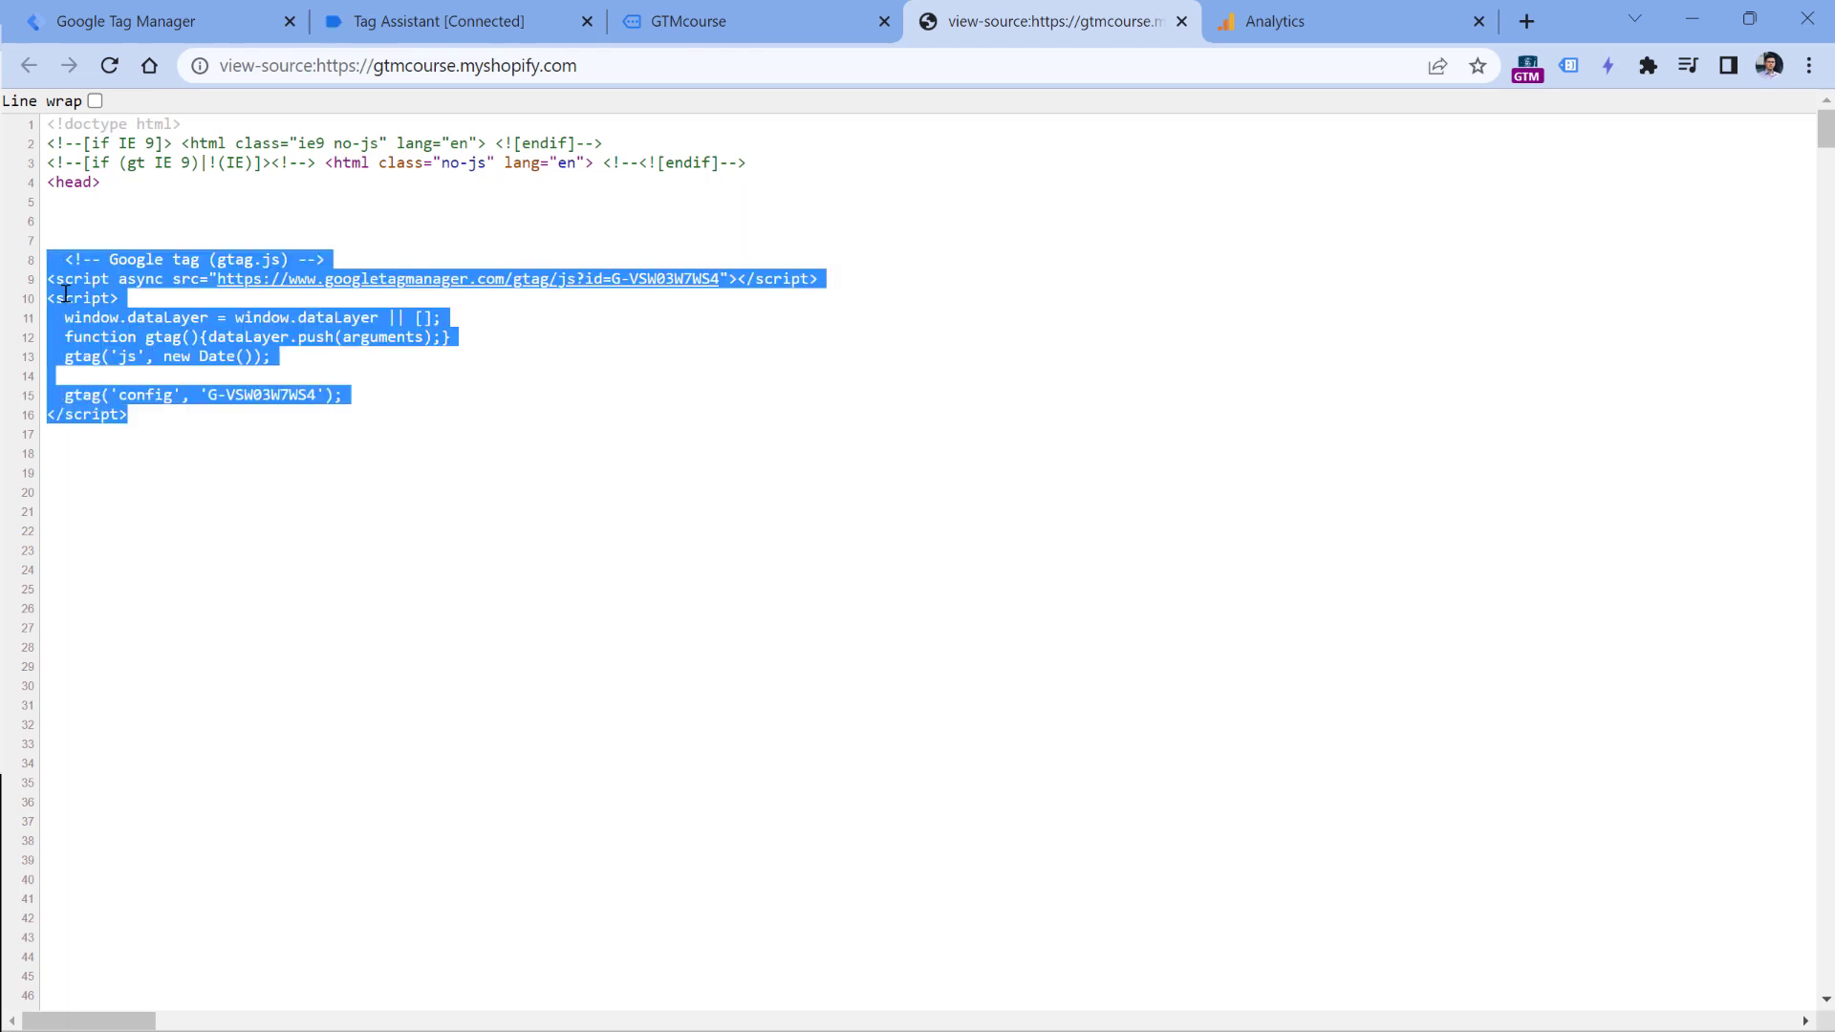
- Close the page source, reload the GTMcourse store homepage and check its events in Analytics DebugView
key(ctrl+w)
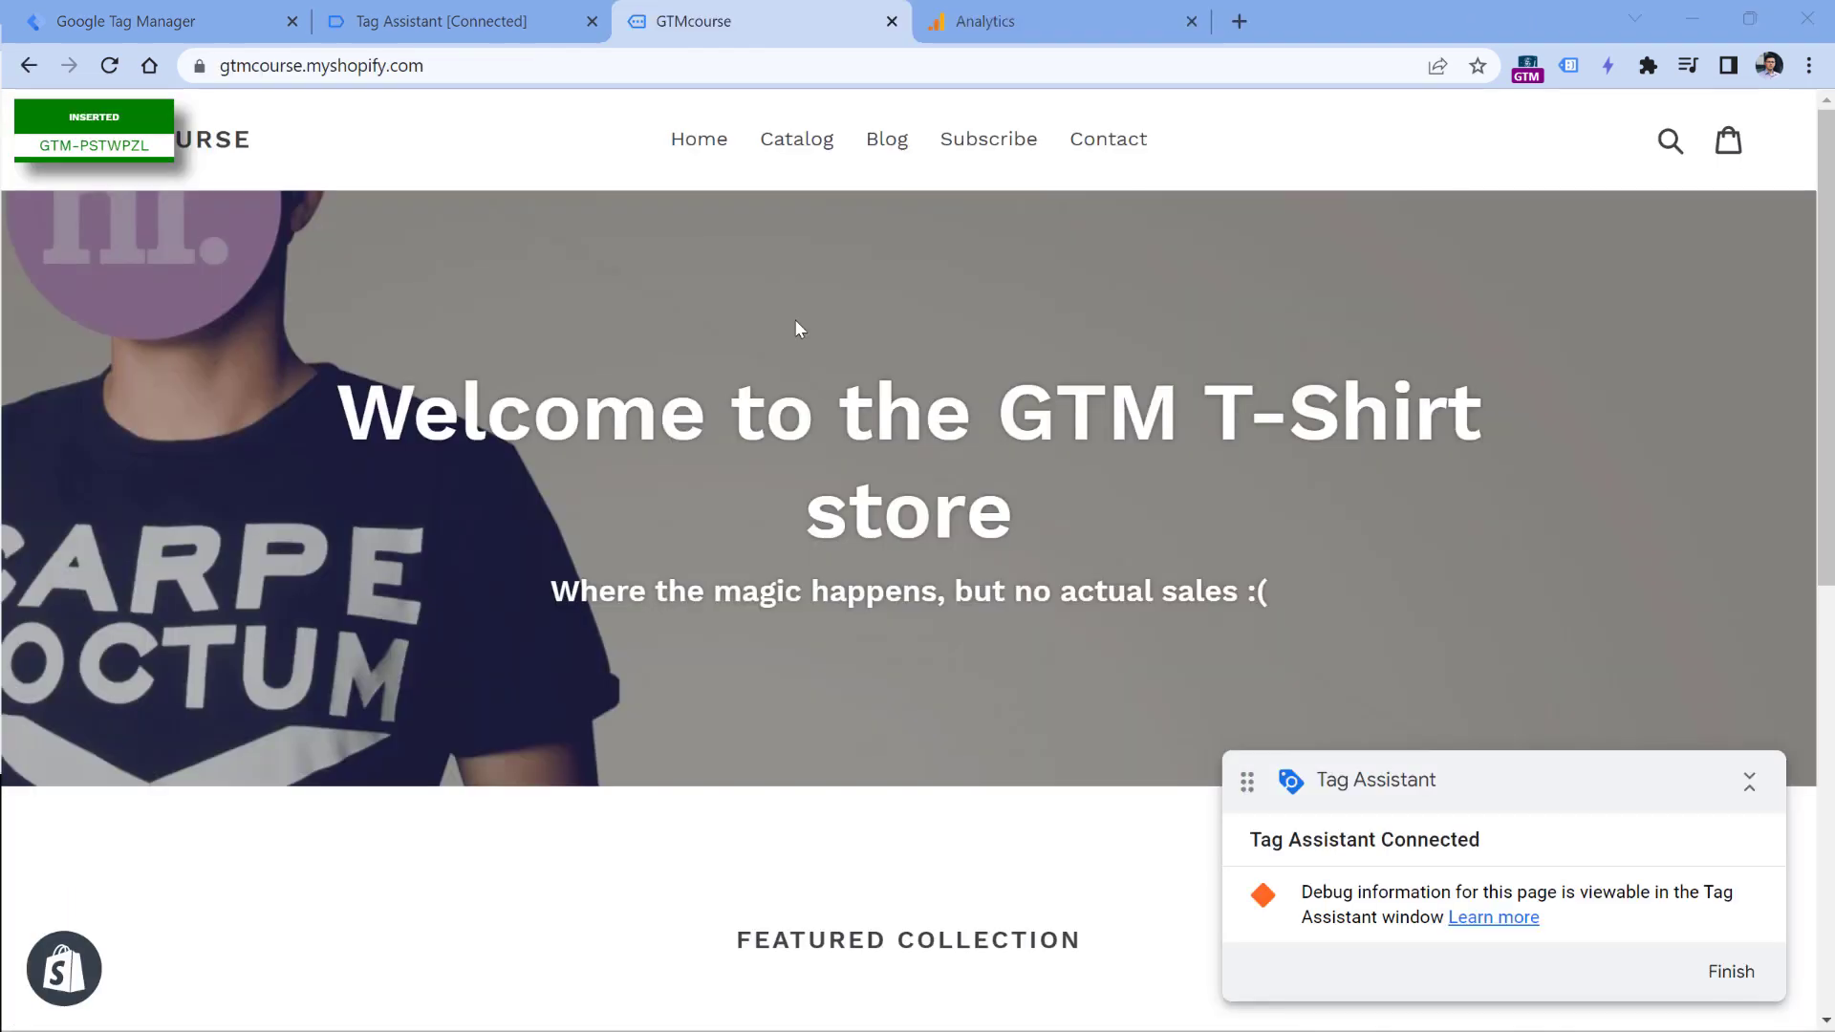
click(111, 67)
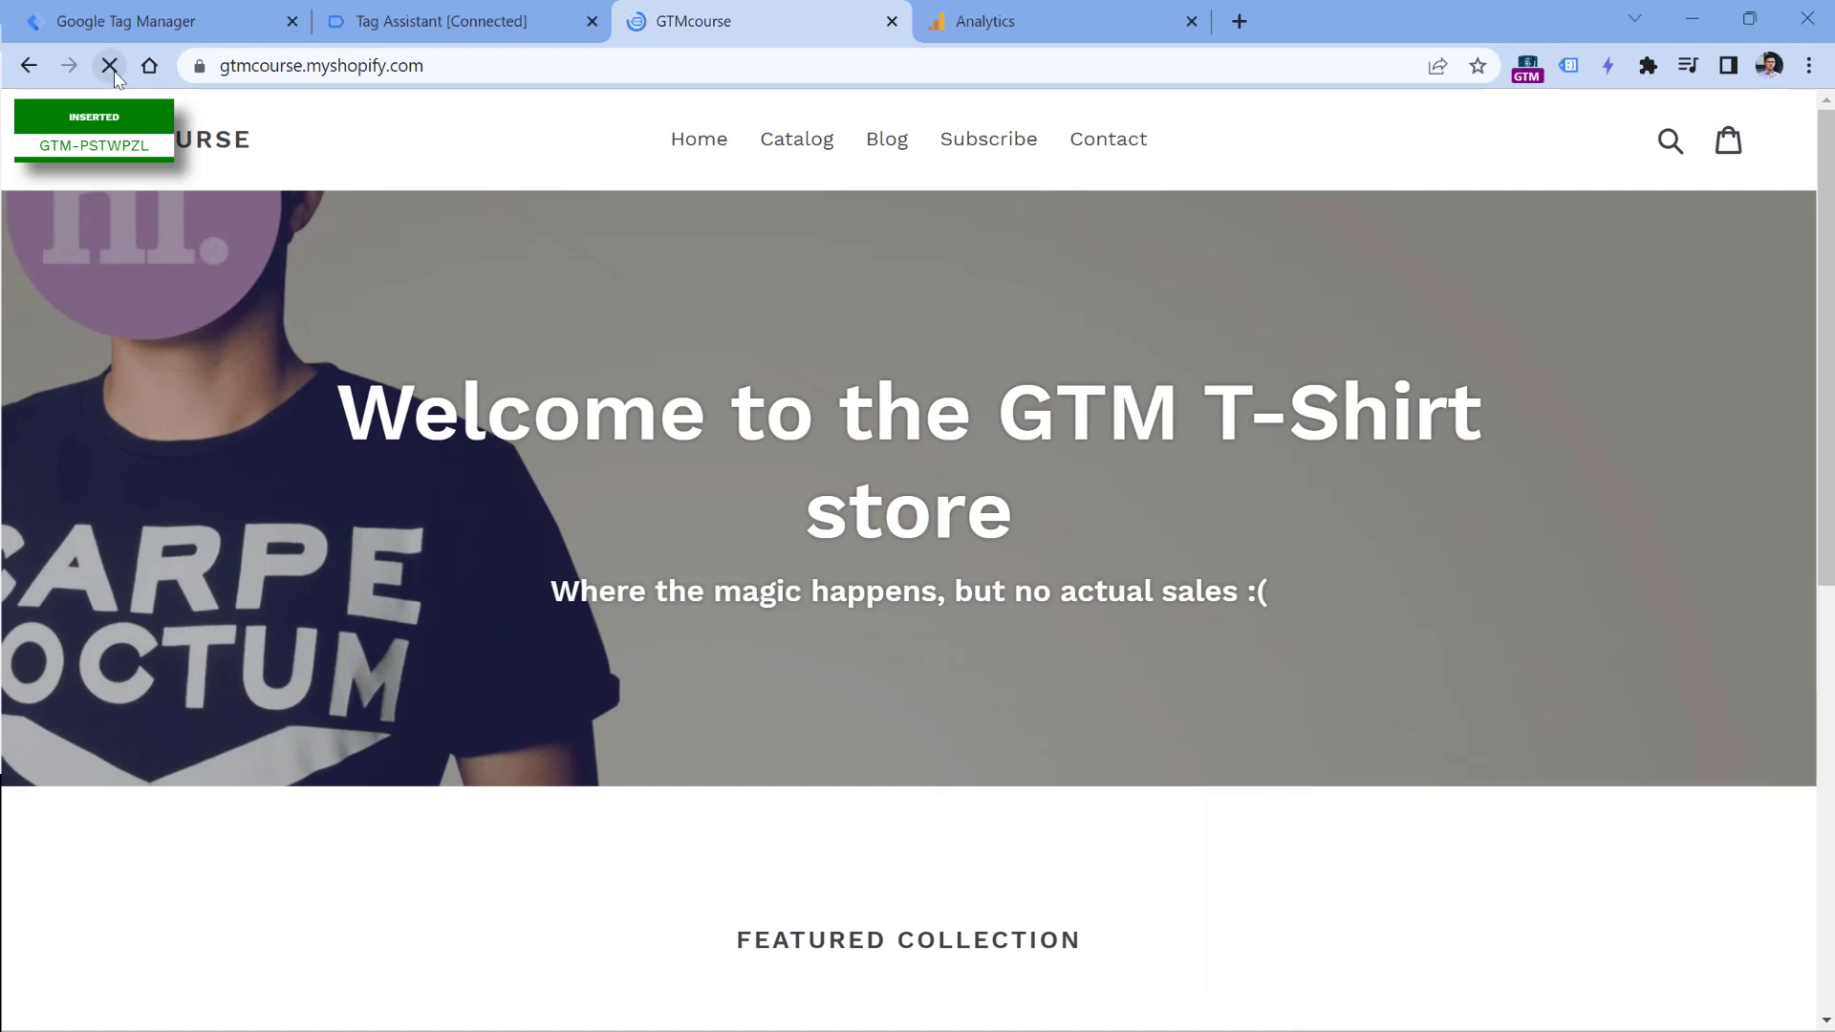
click(1013, 21)
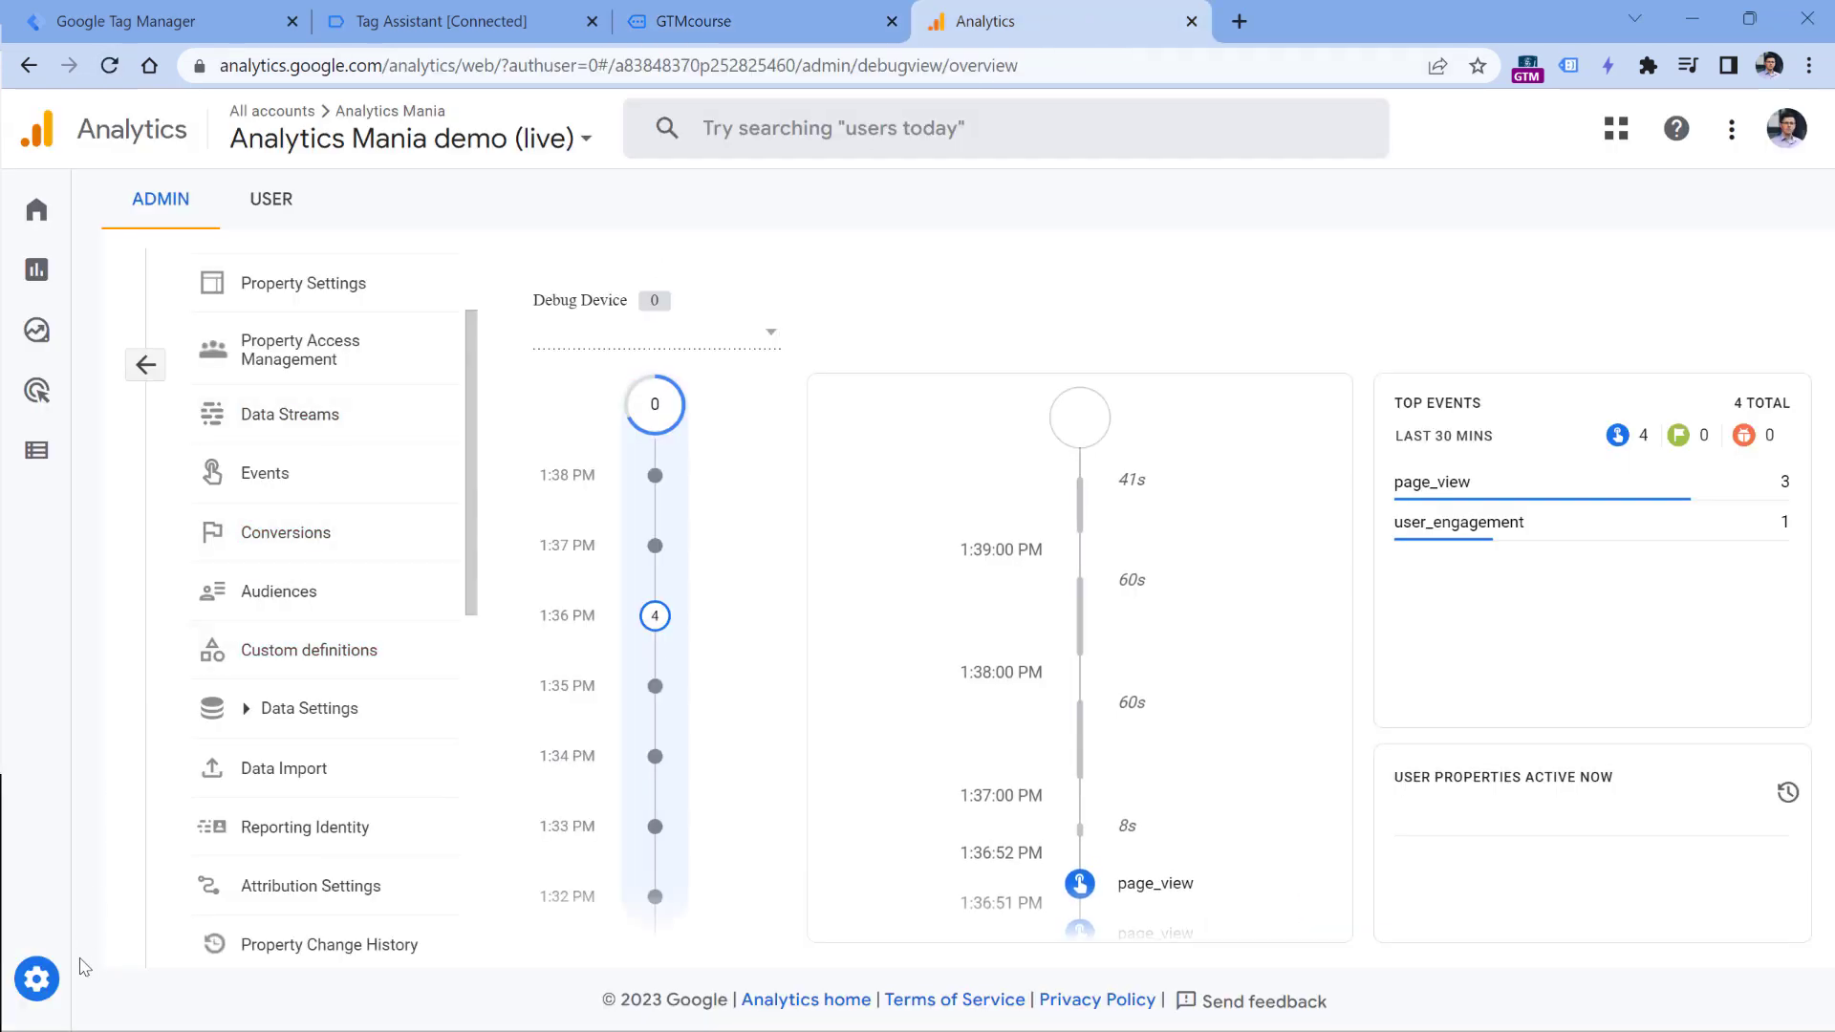
scroll(280, 922, down, 1)
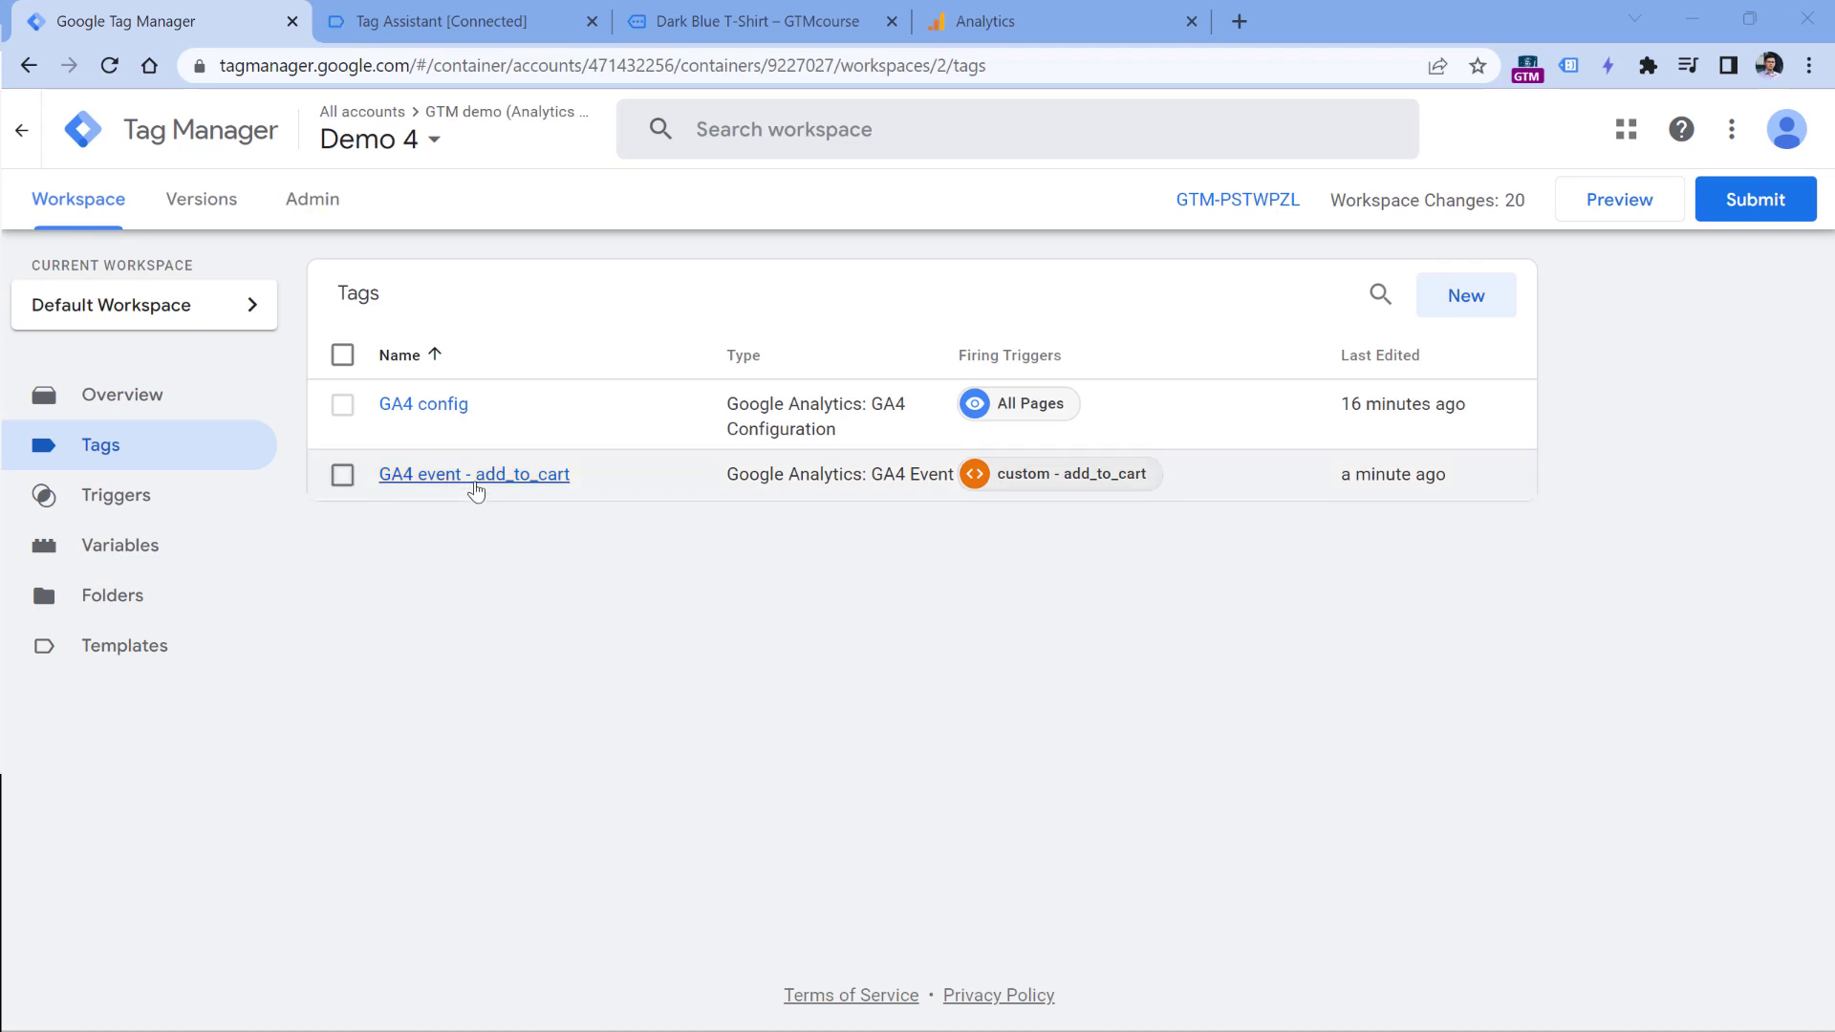
- Check the Dark Blue T-Shirt product page and dismiss Tag Assistant's connection notice to view the container summary
click(801, 19)
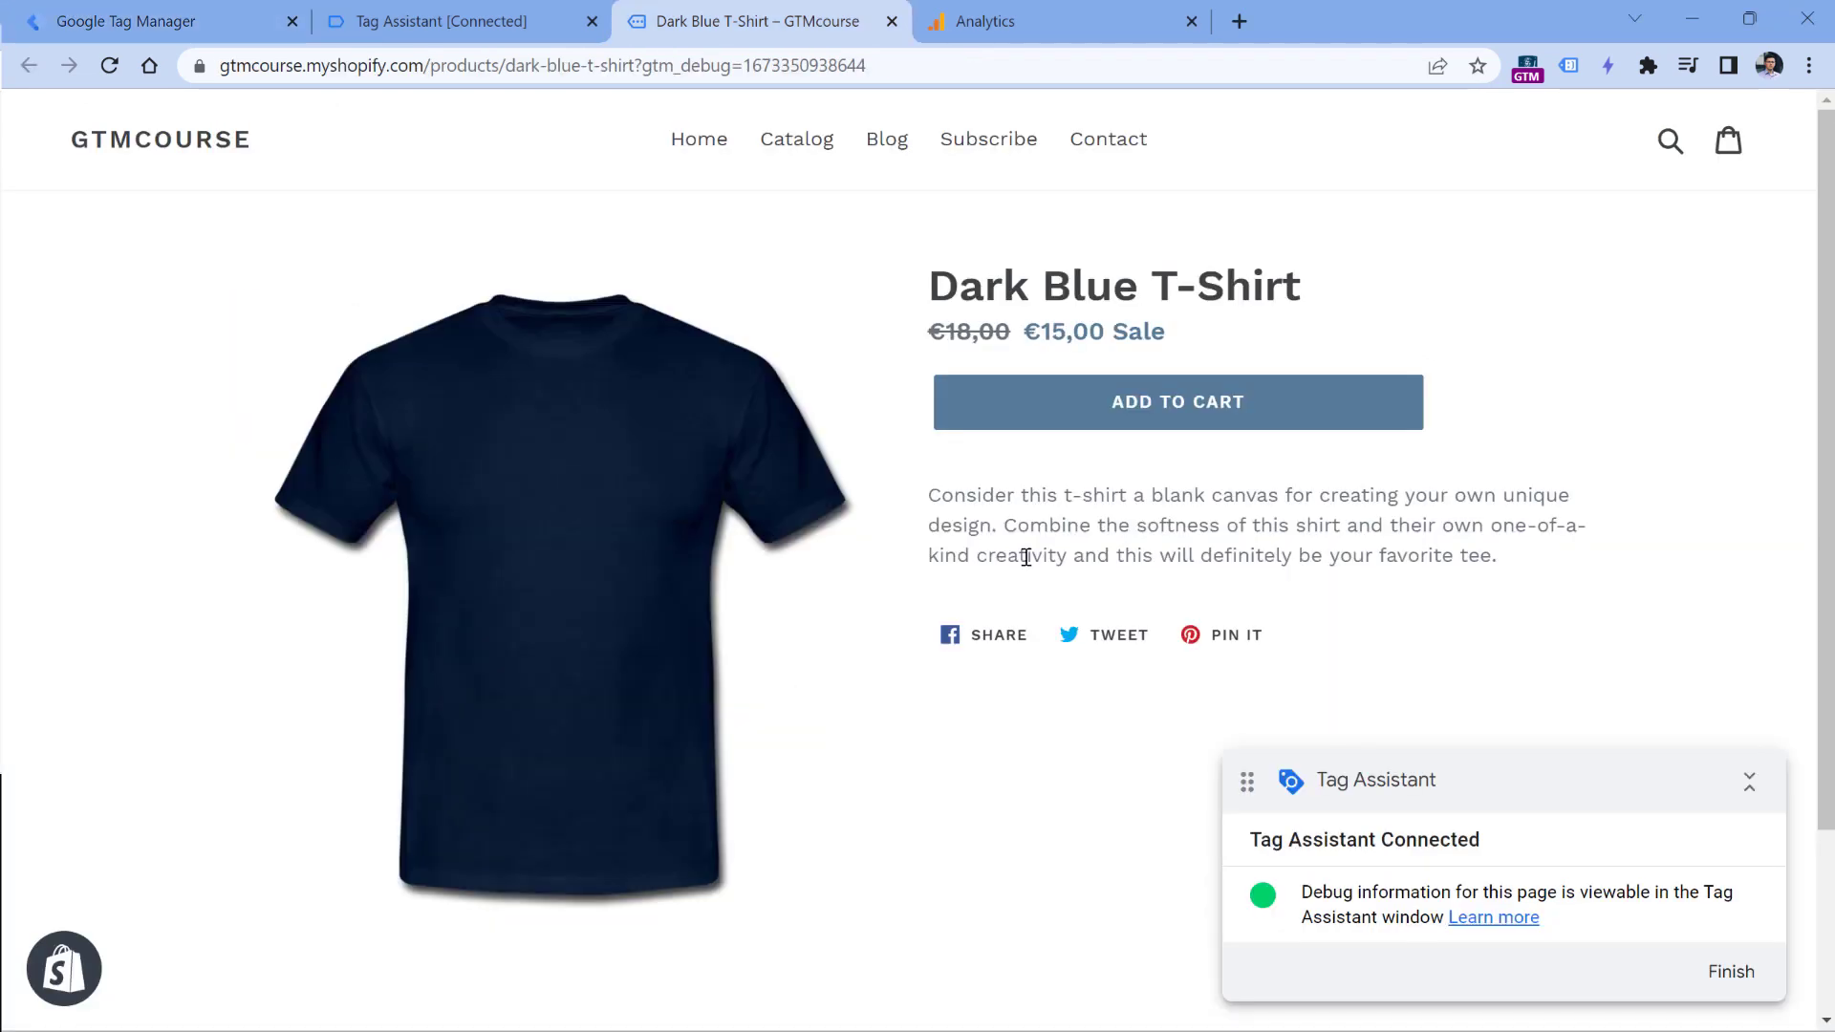
click(1178, 411)
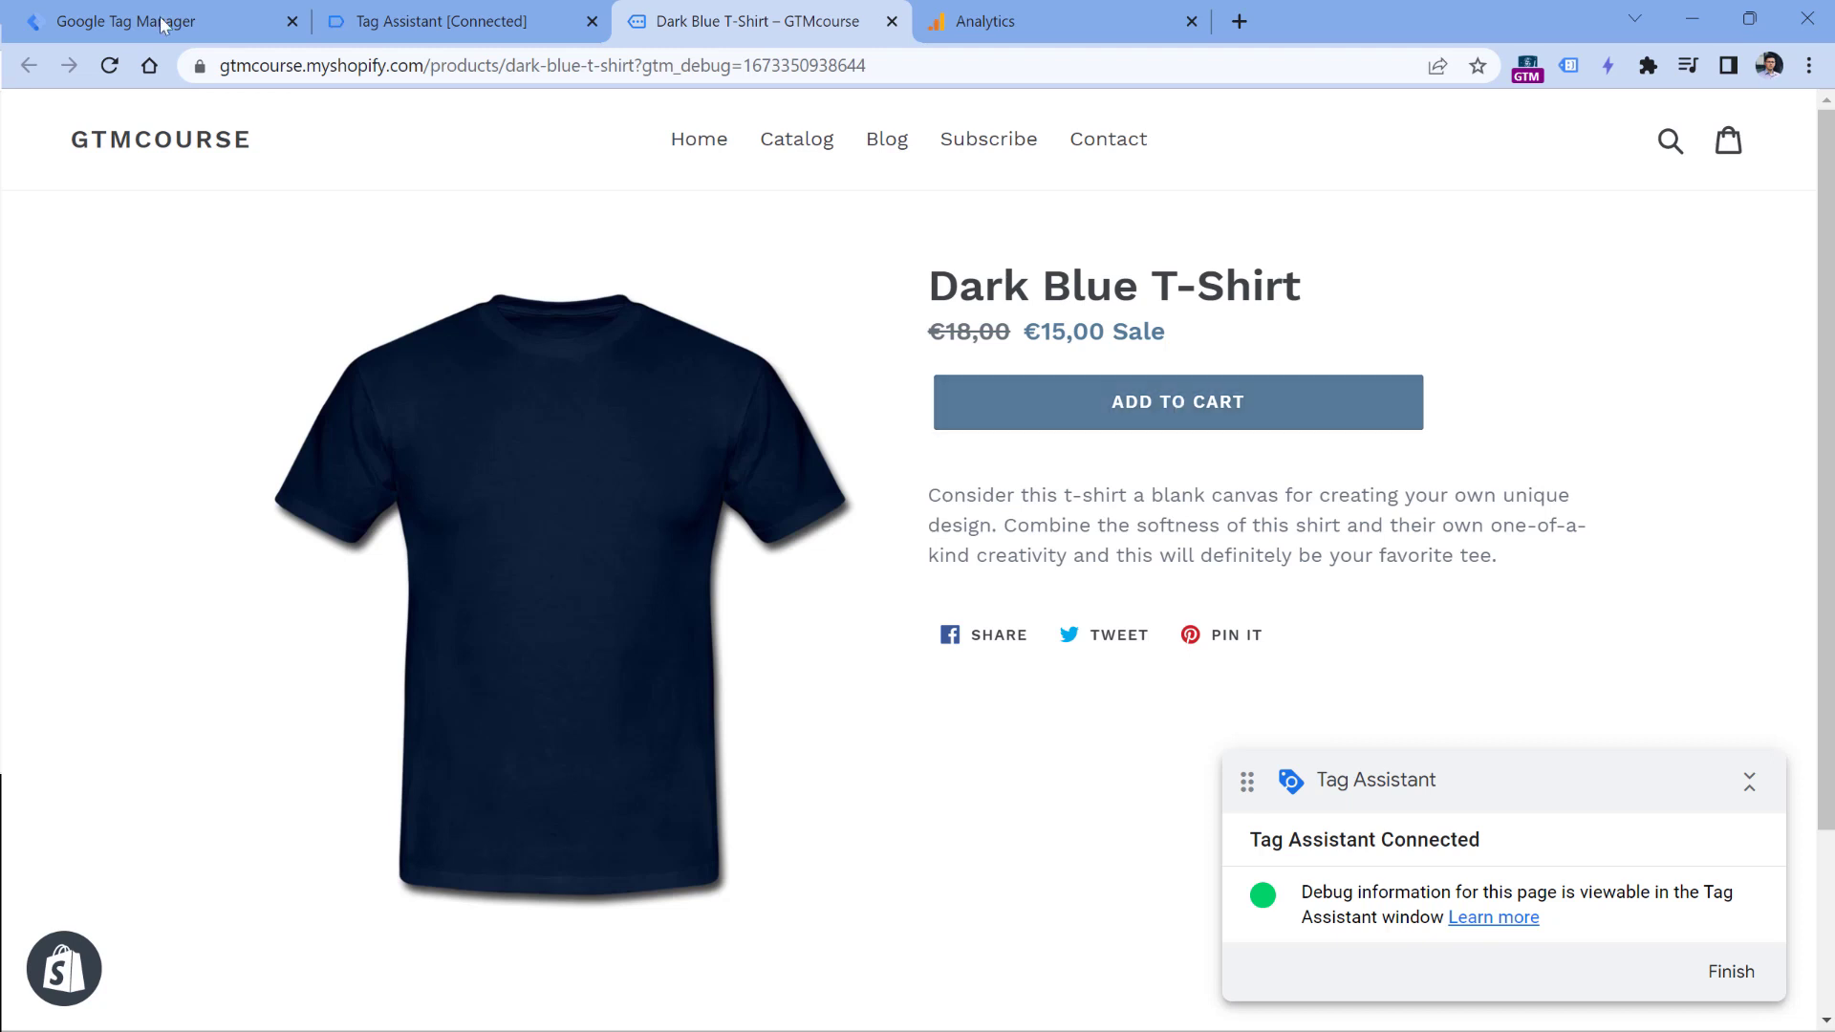
click(1182, 409)
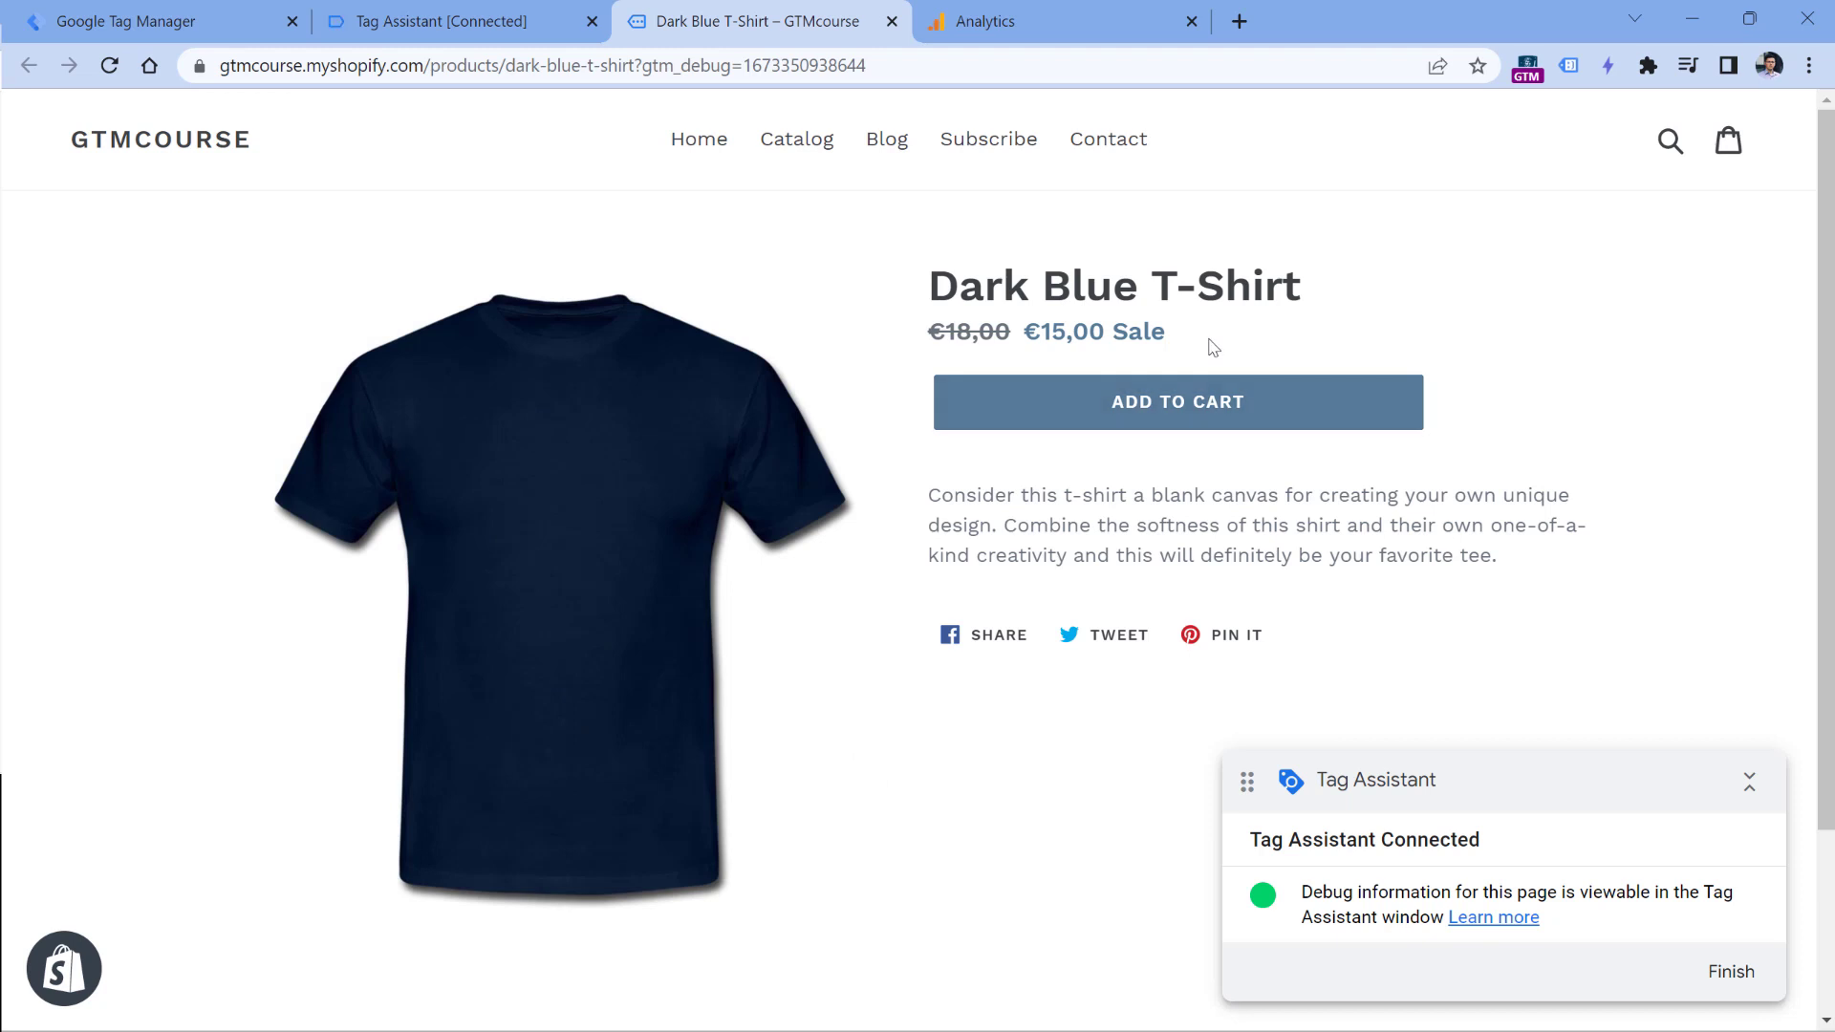
click(440, 21)
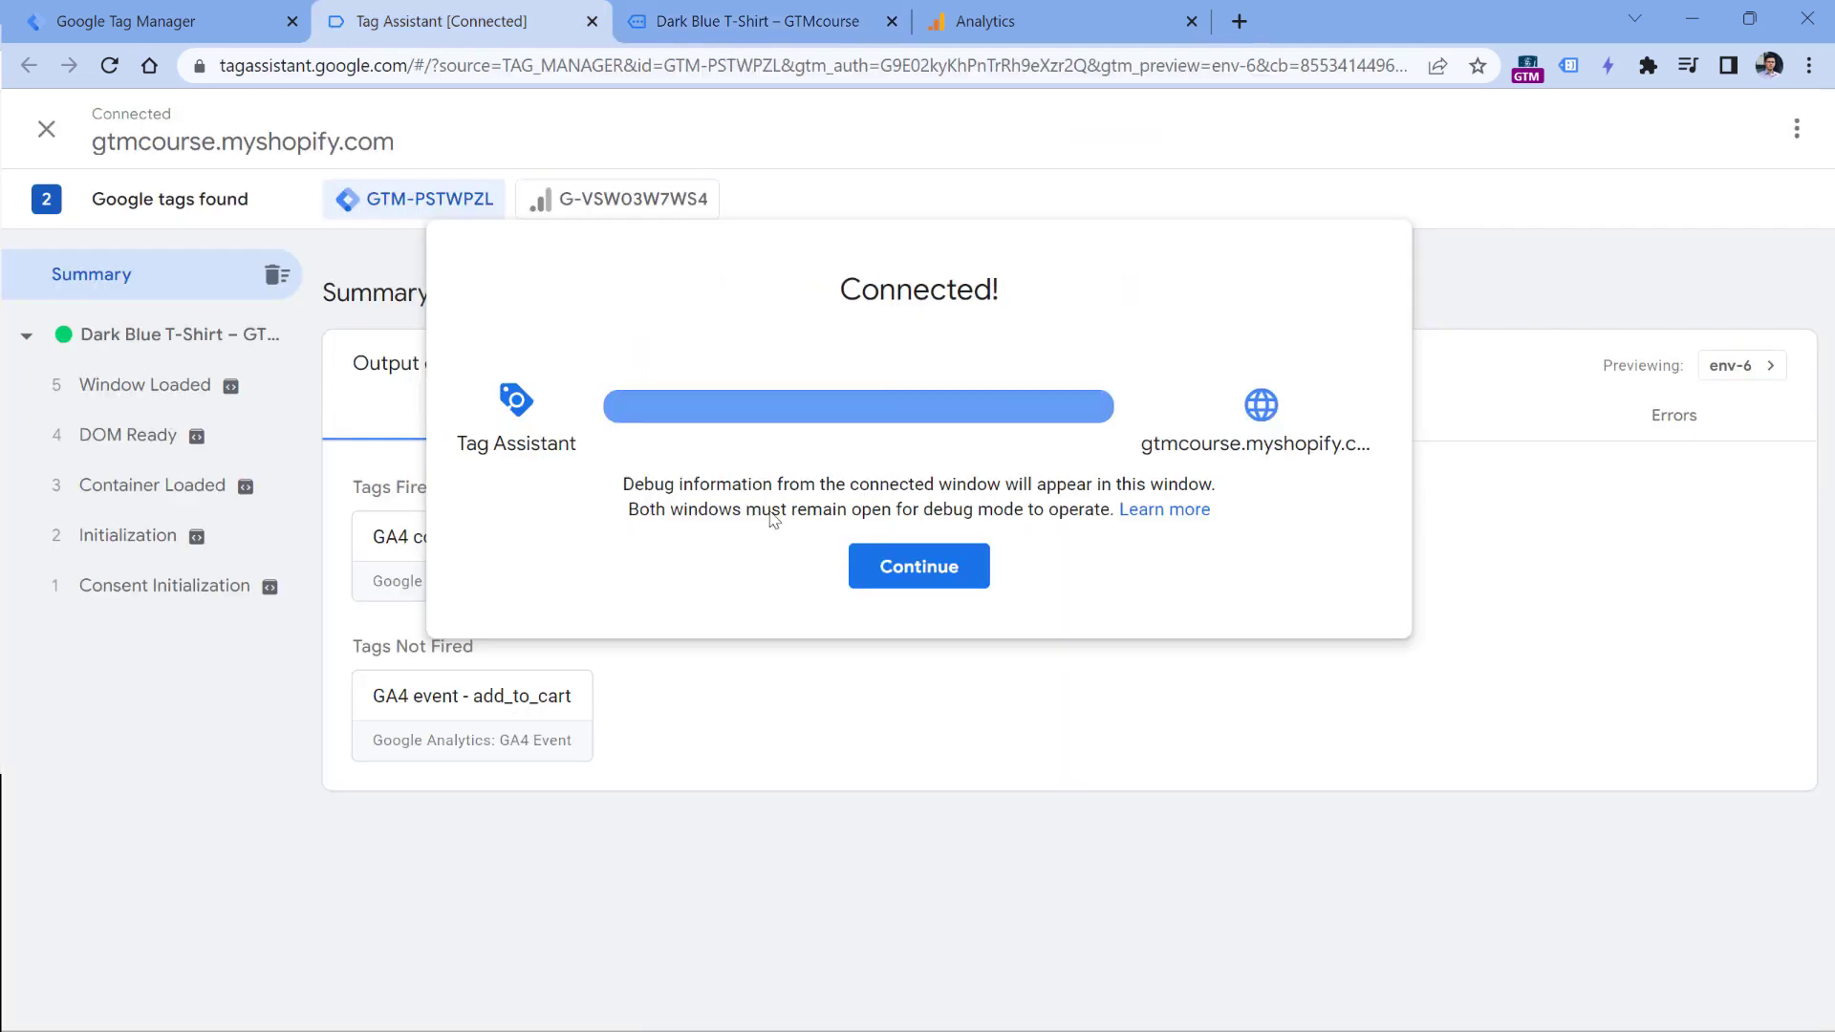
click(891, 566)
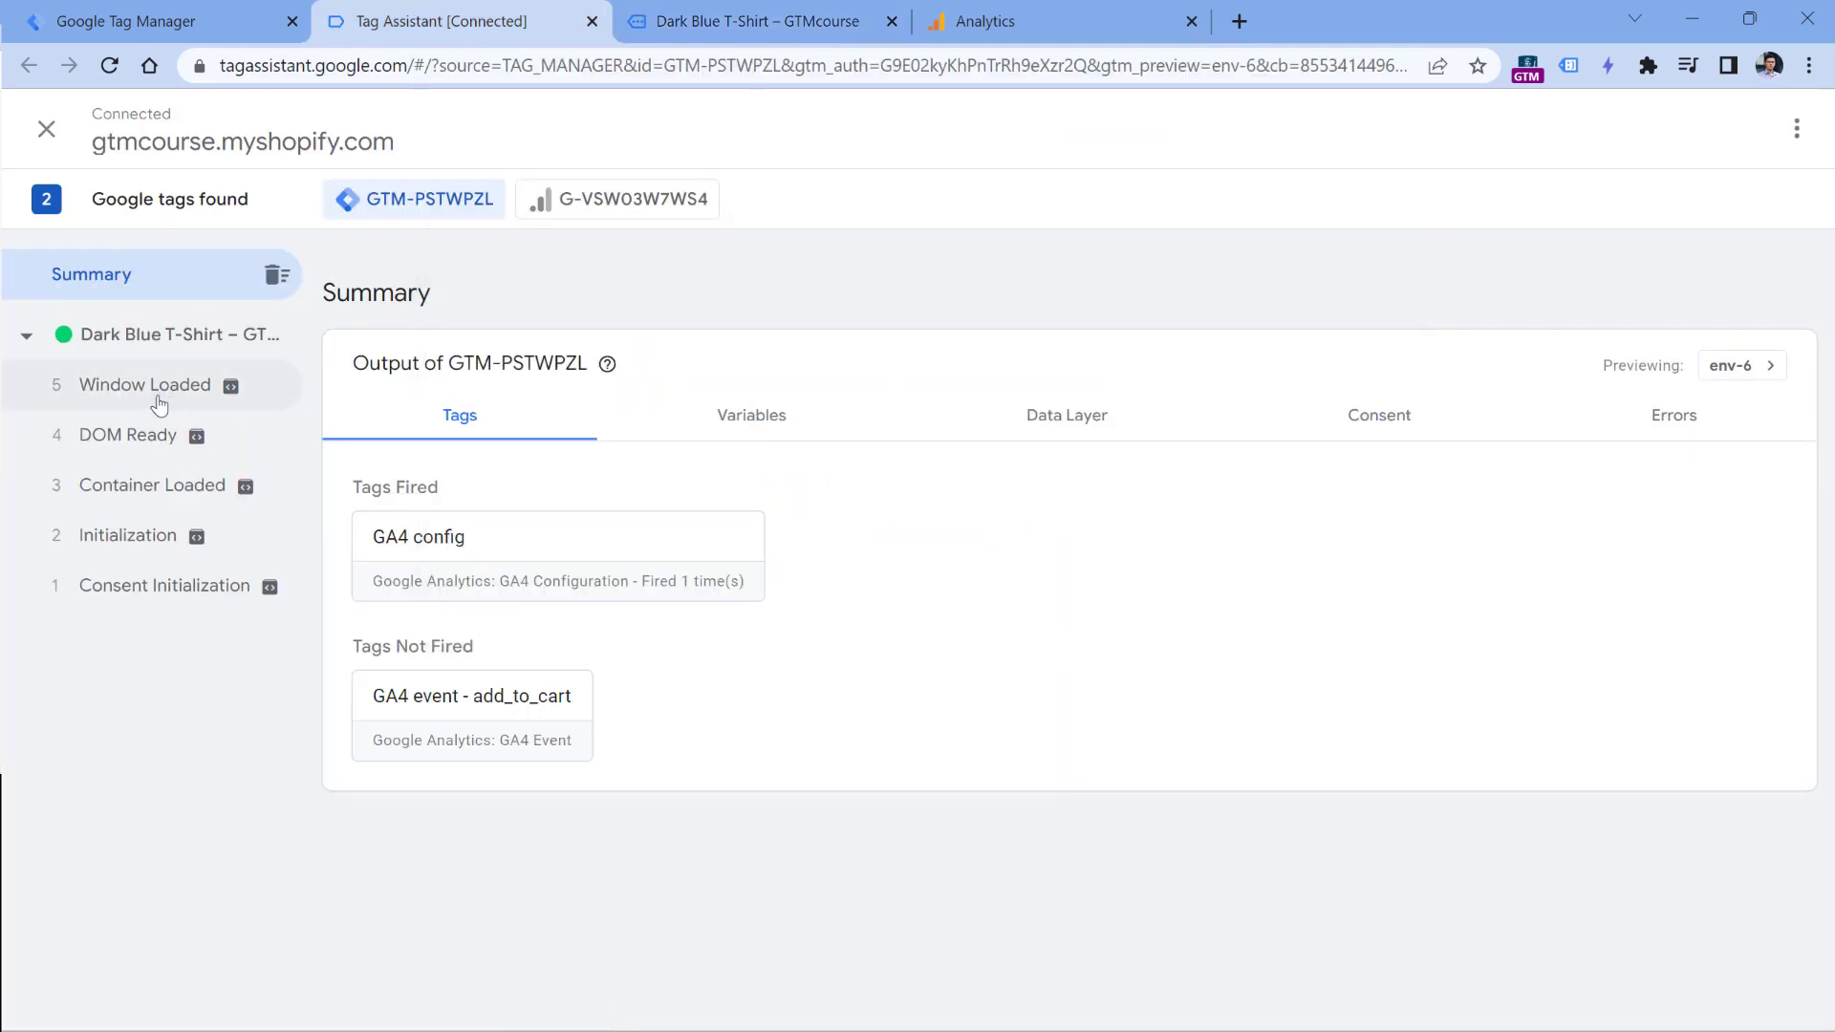
- Add the Dark Blue T-Shirt to the cart in a new tab and inspect the first add_to_cart event in Tag Assistant
key(ctrl+1)
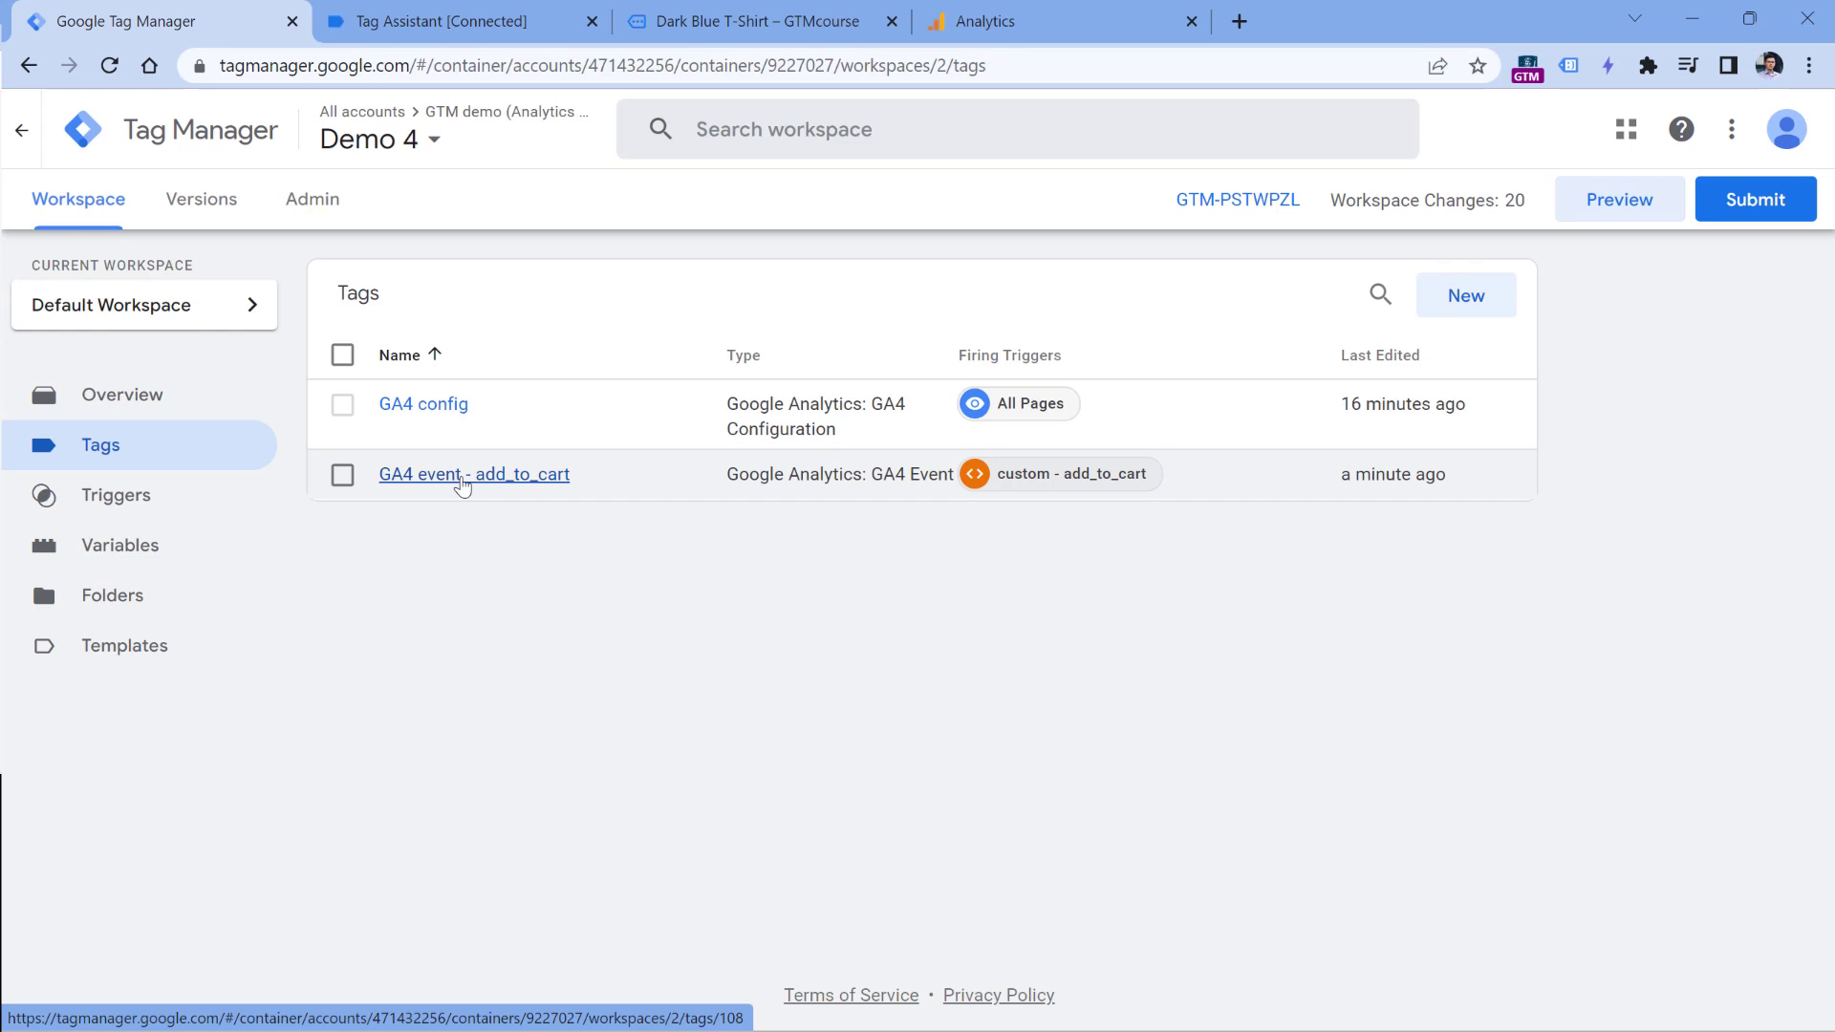
click(756, 21)
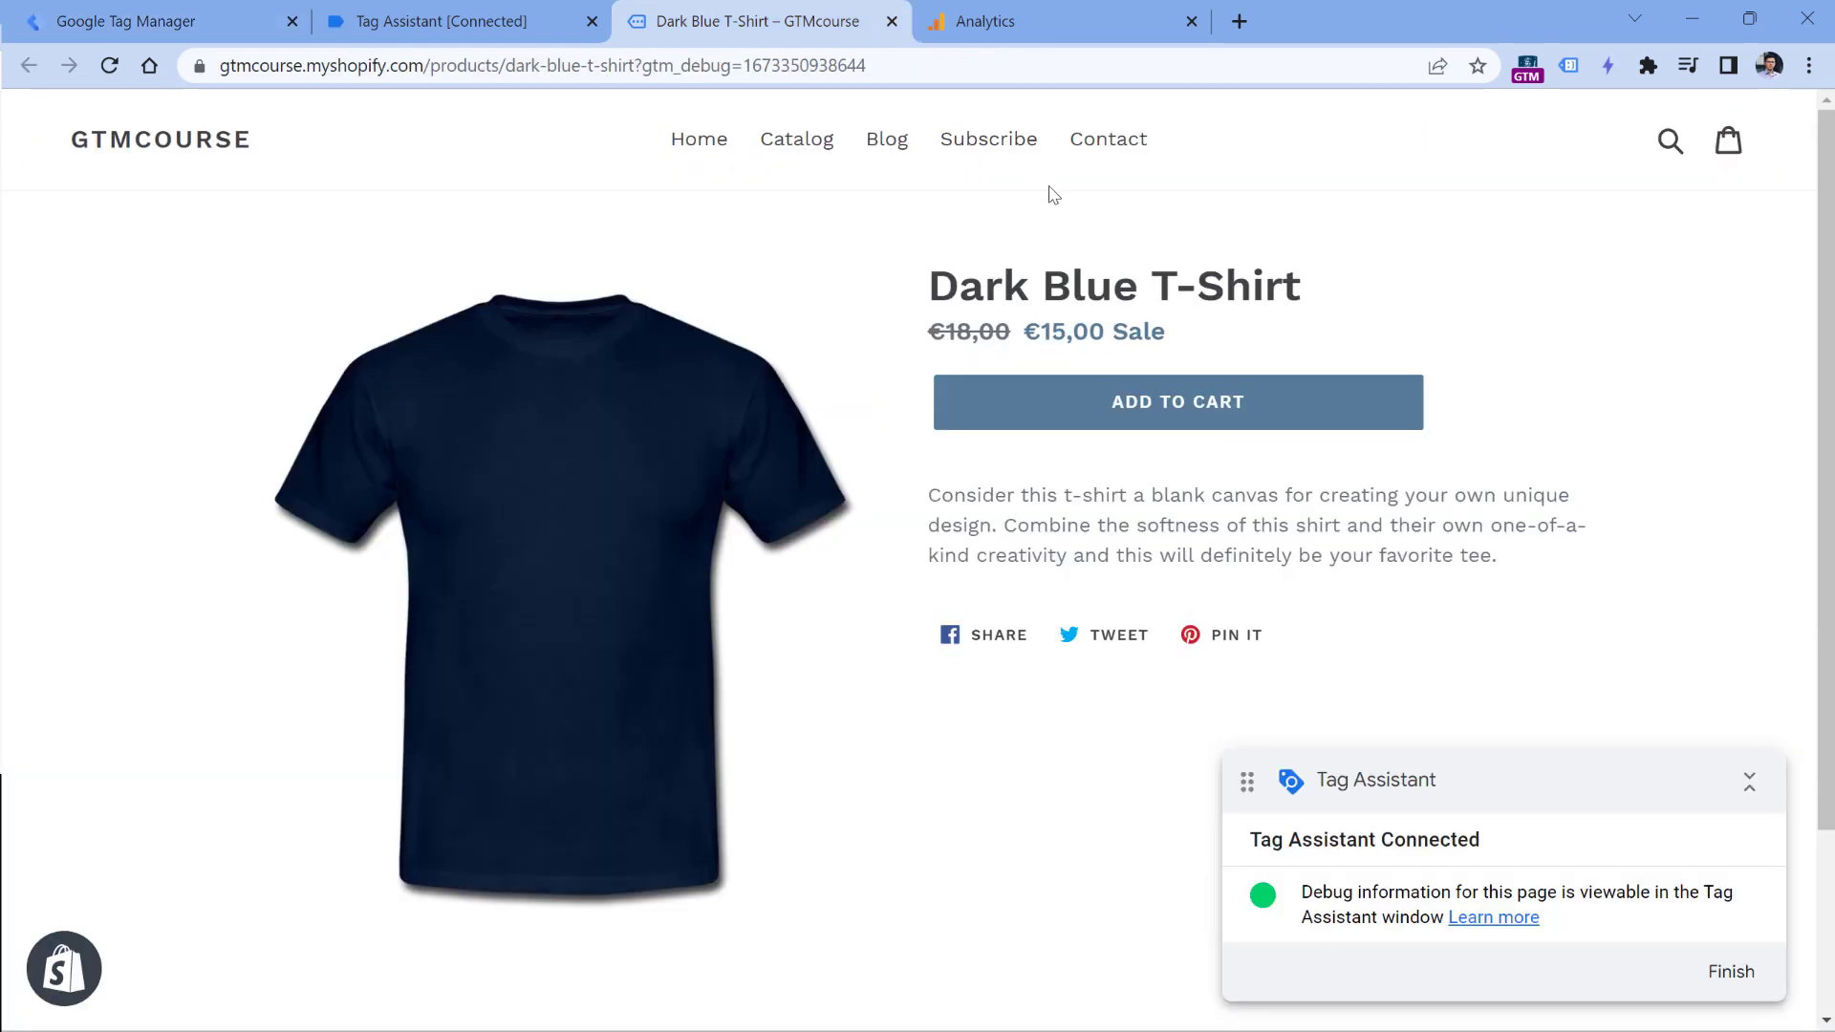
click(1176, 407)
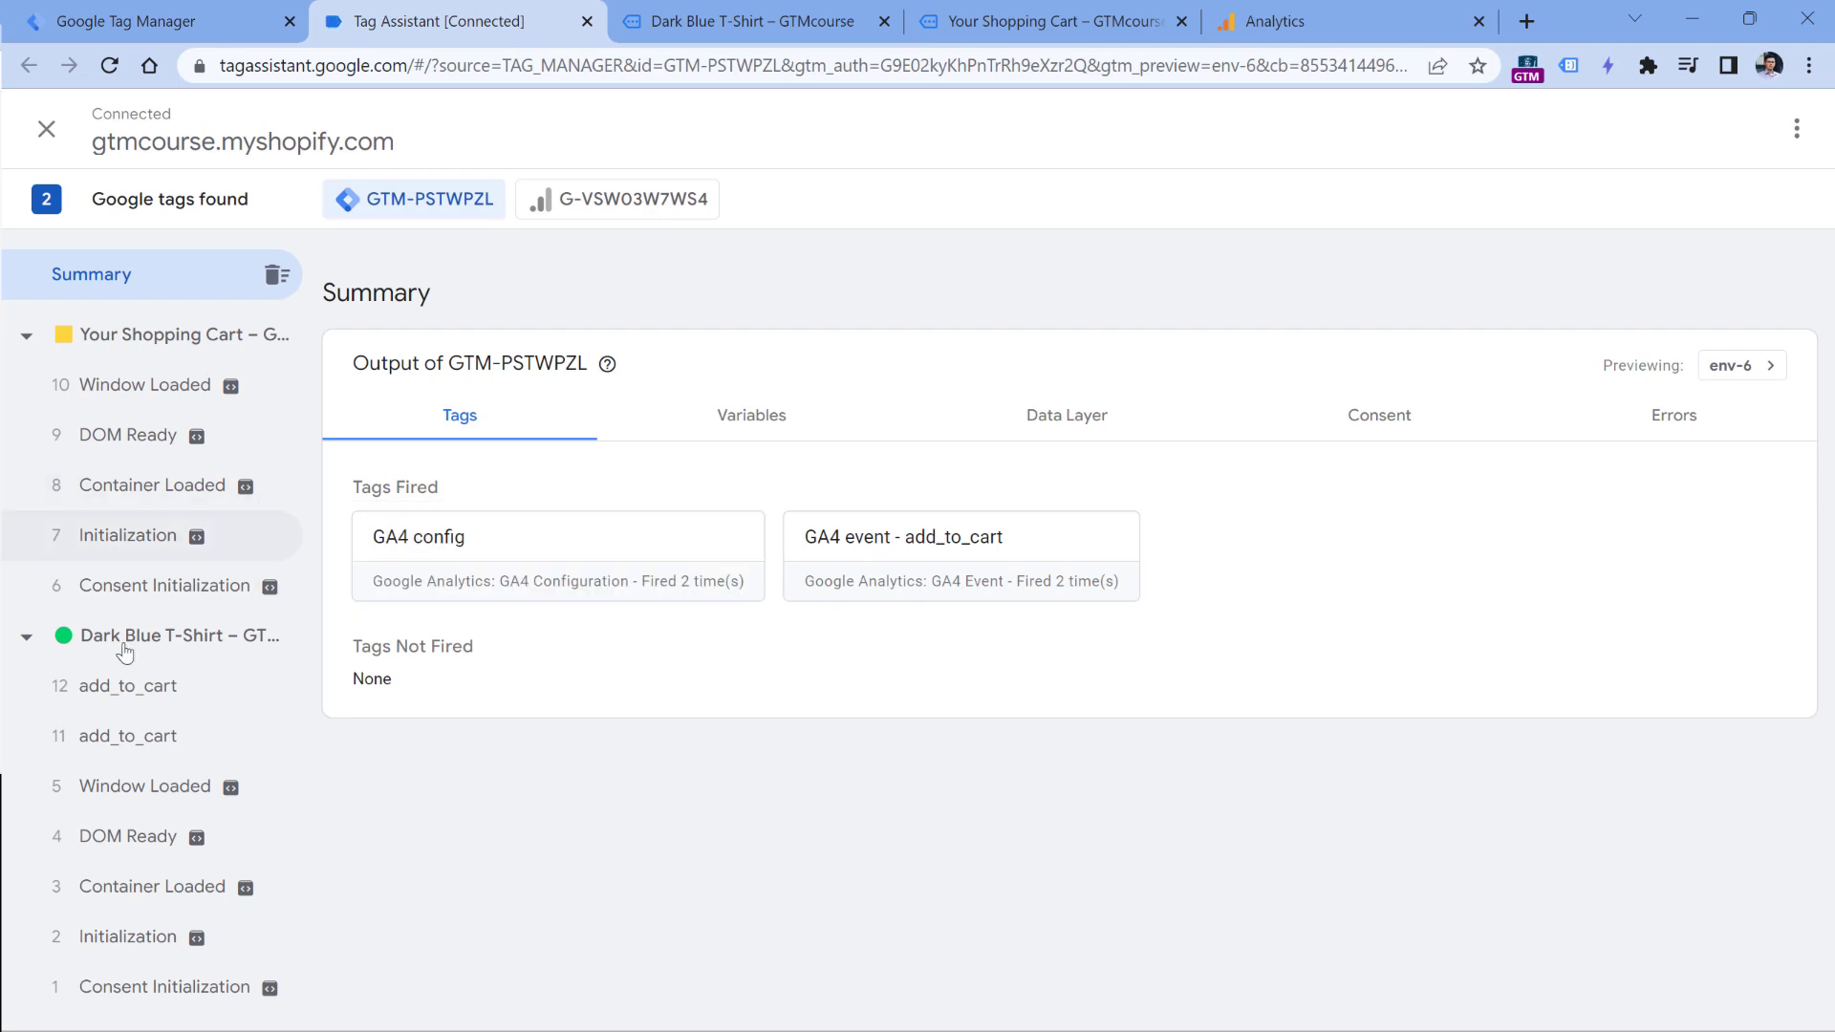
click(153, 737)
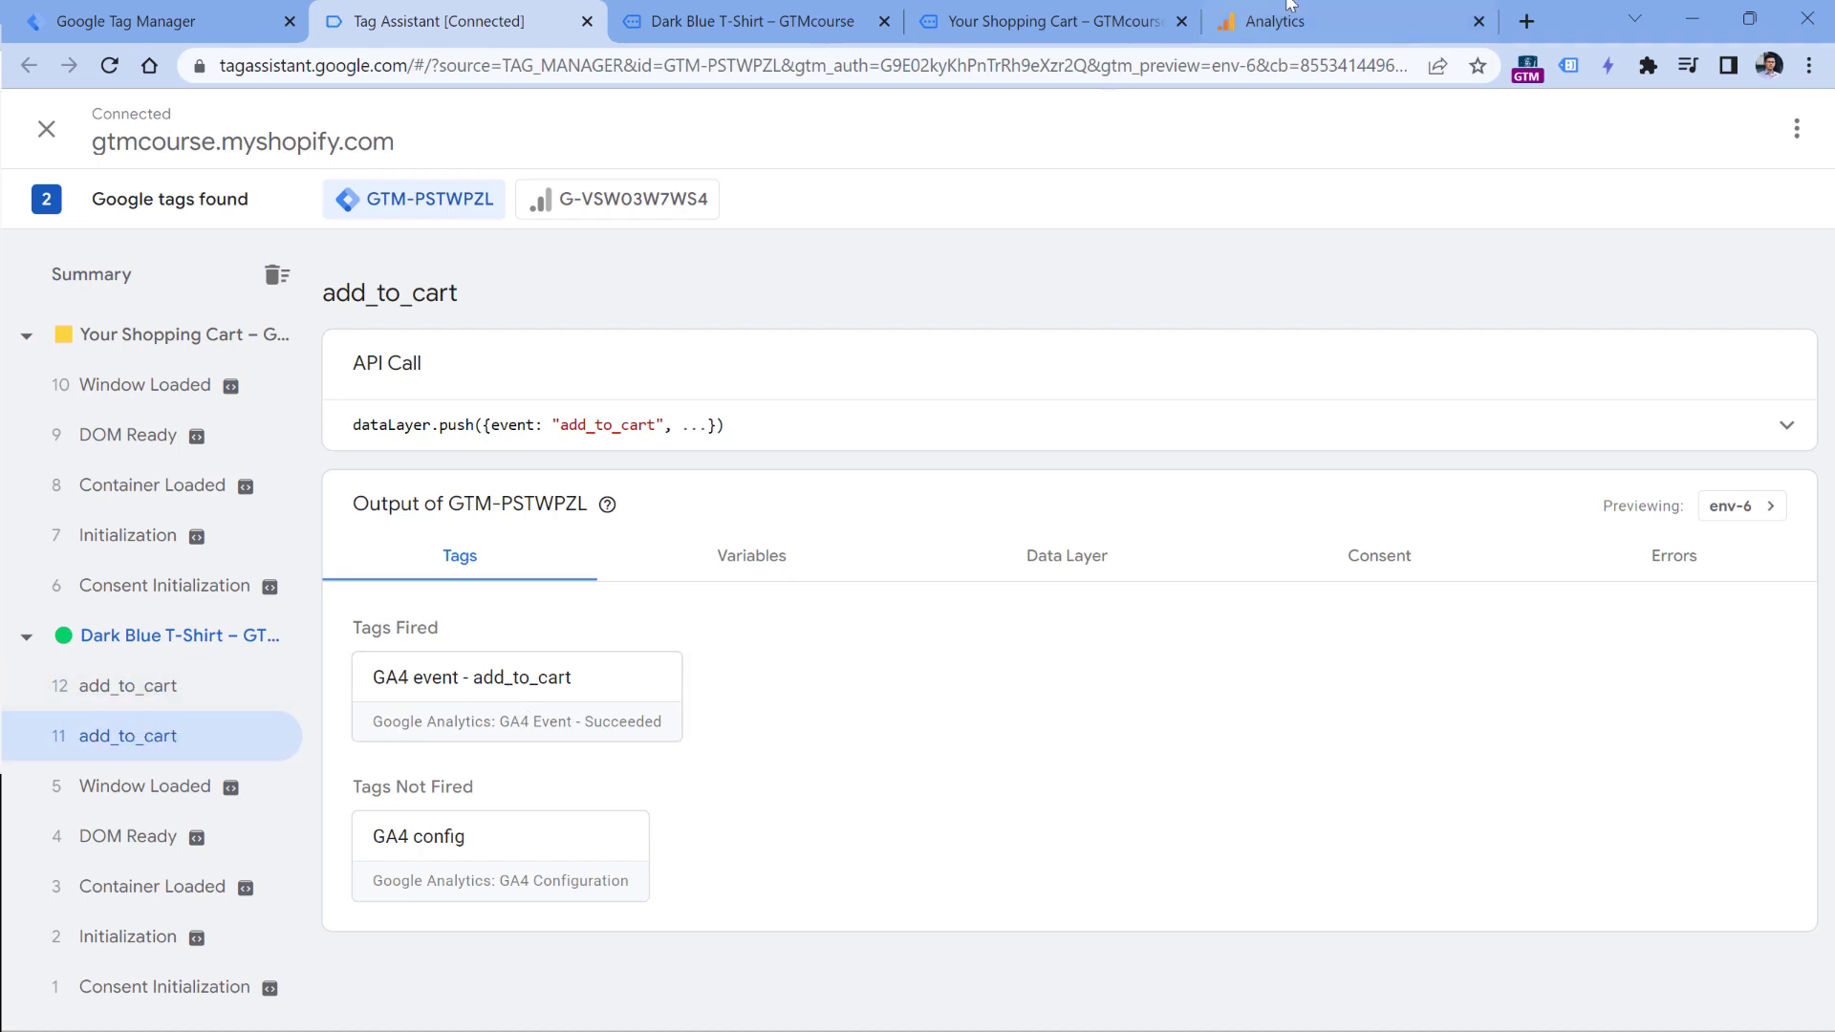
- Examine the add_to_cart events in Analytics DebugView and the GA4 event - add_to_cart tag in Tag Manager
click(1337, 17)
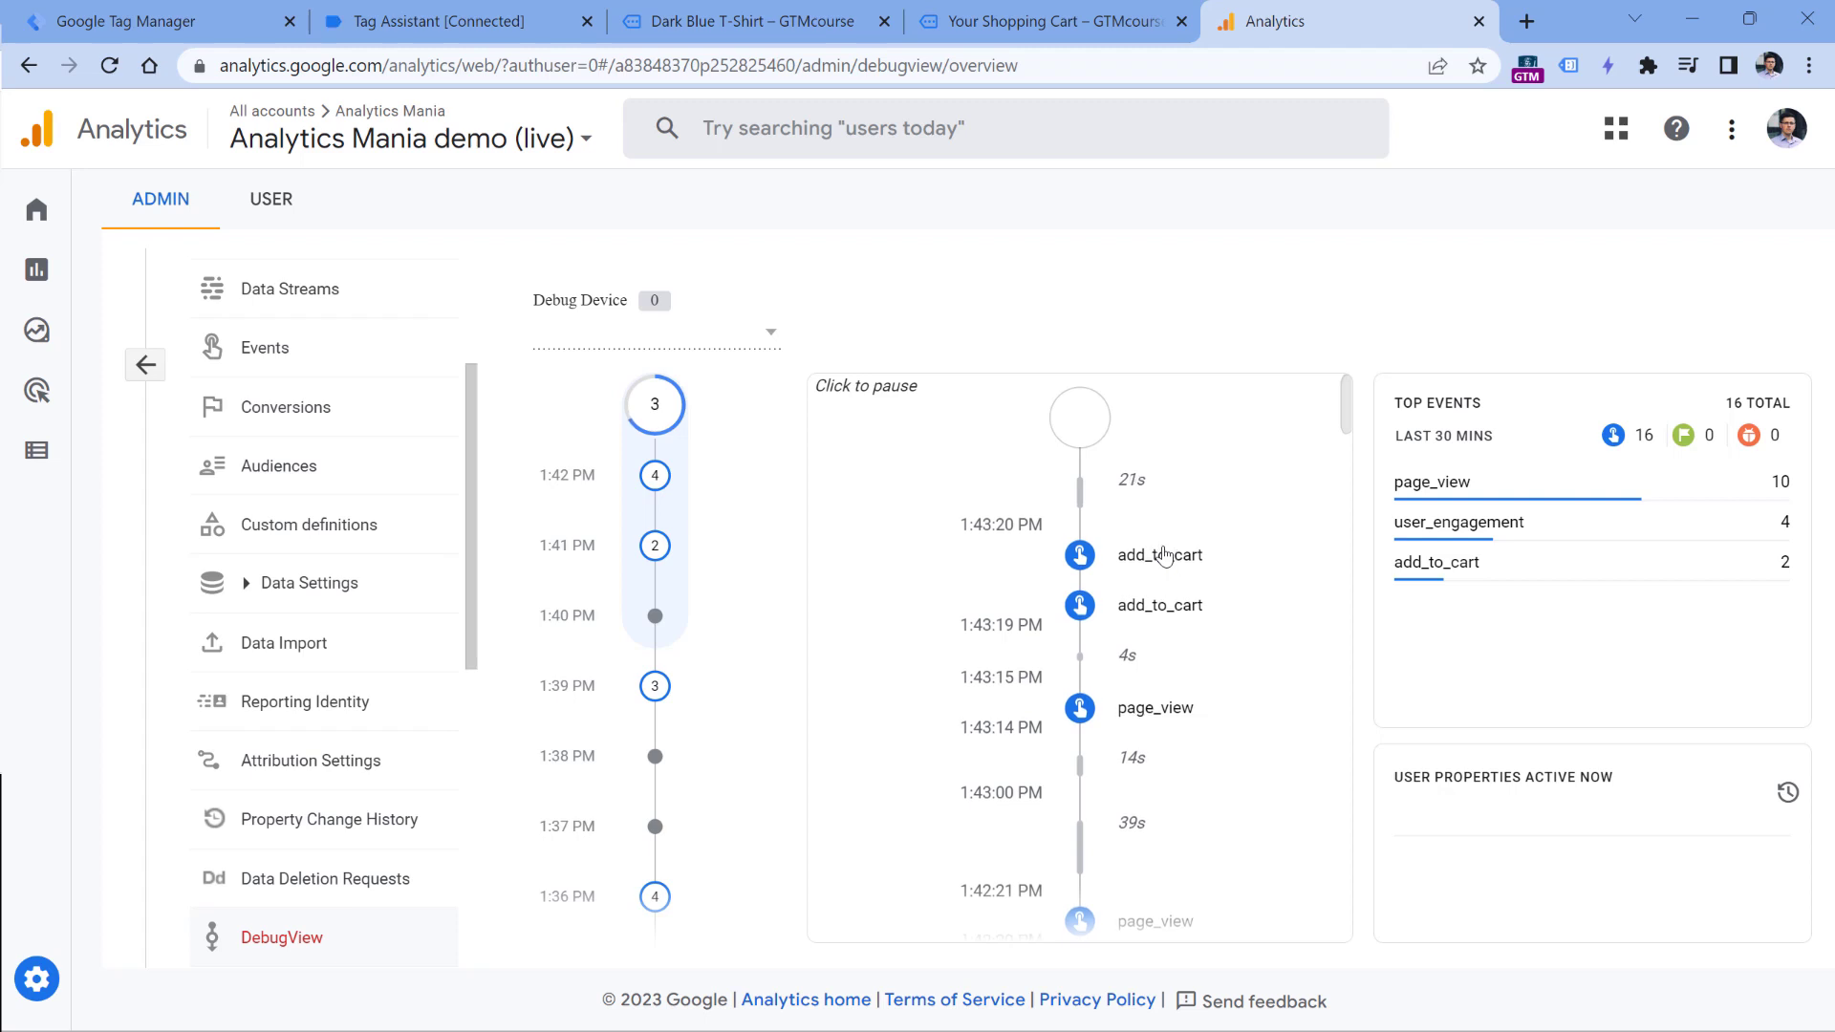
click(536, 21)
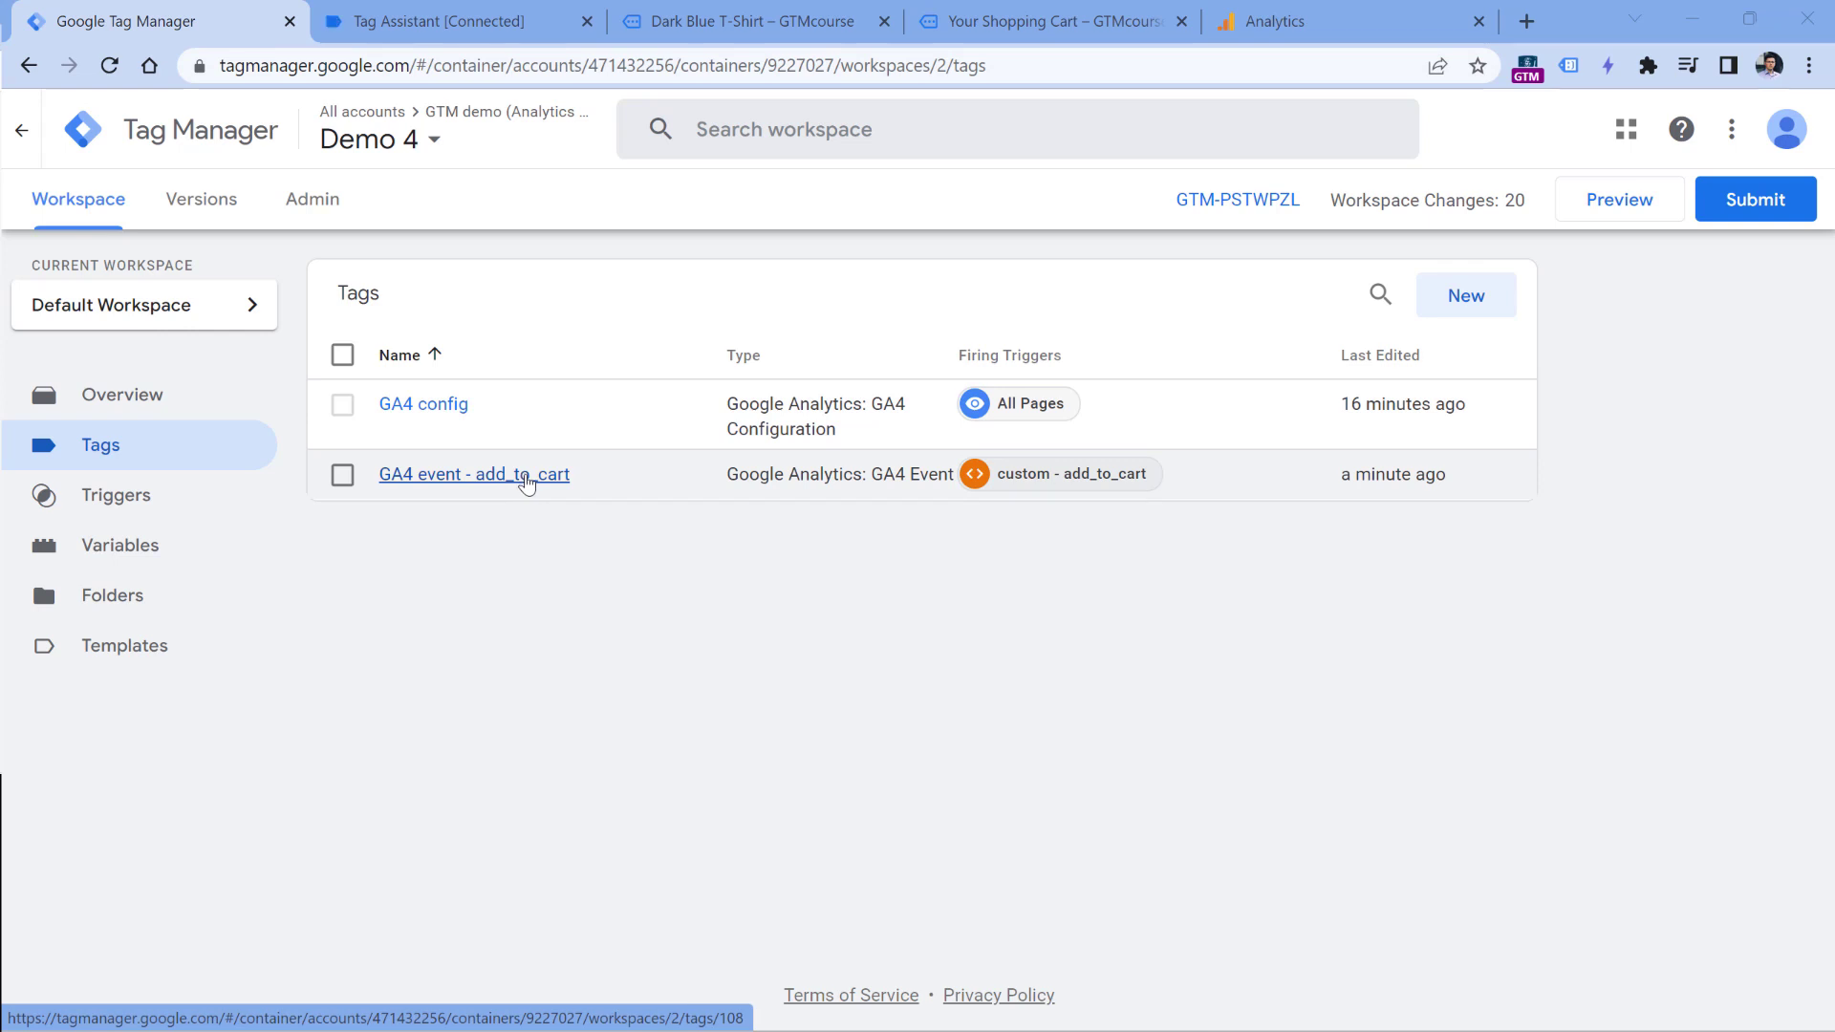
click(1359, 21)
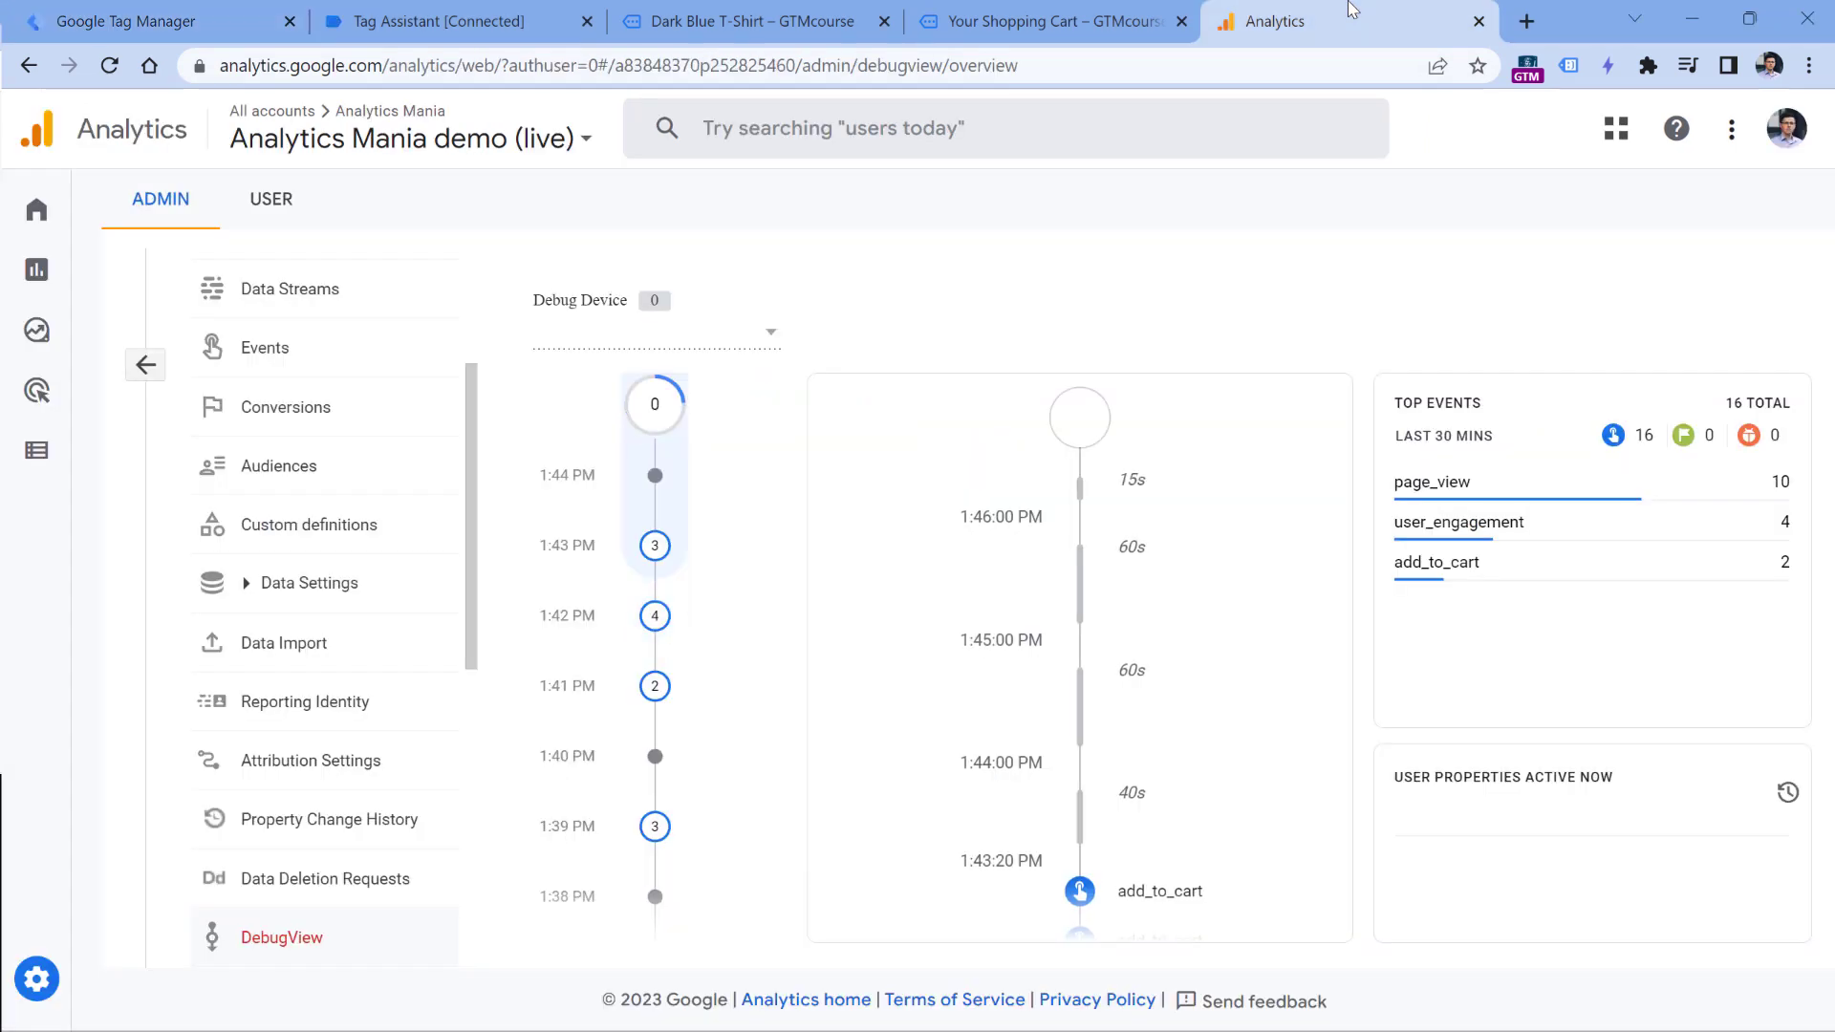
mouse_move(91, 975)
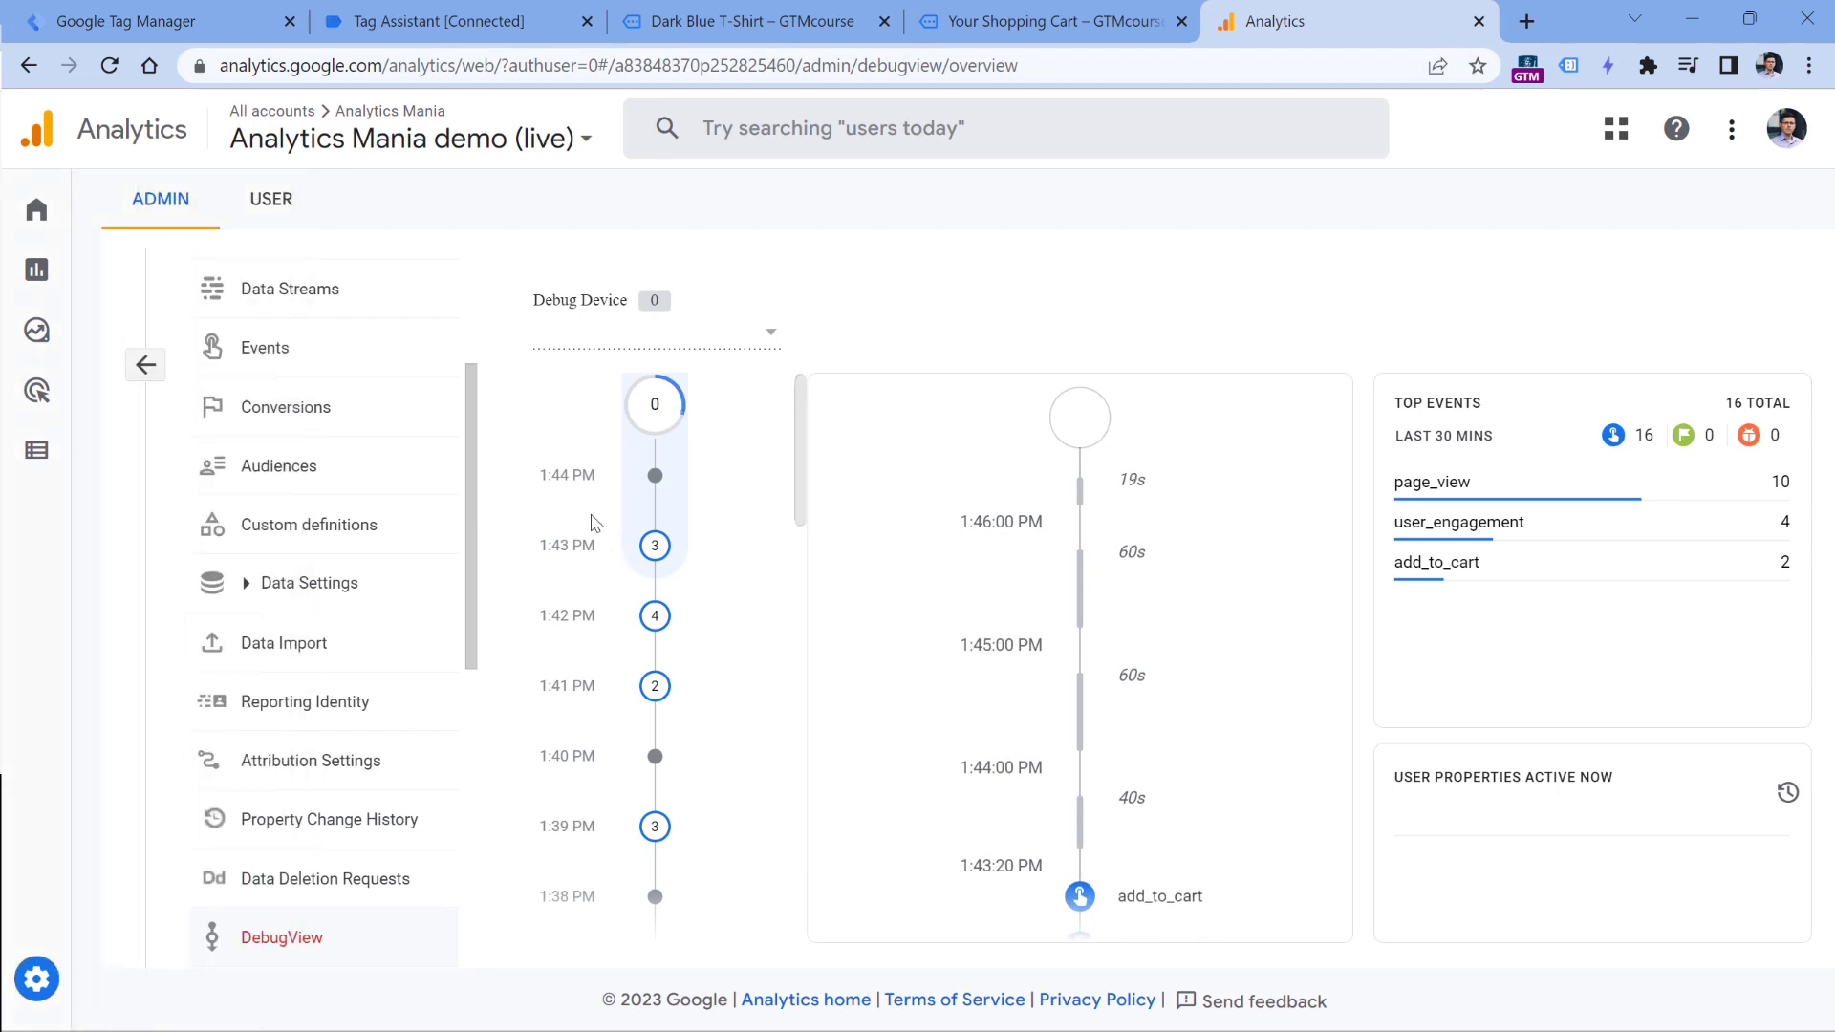
- Start creating a custom event in the Analytics property's event settings and name it add_to_cart
click(267, 360)
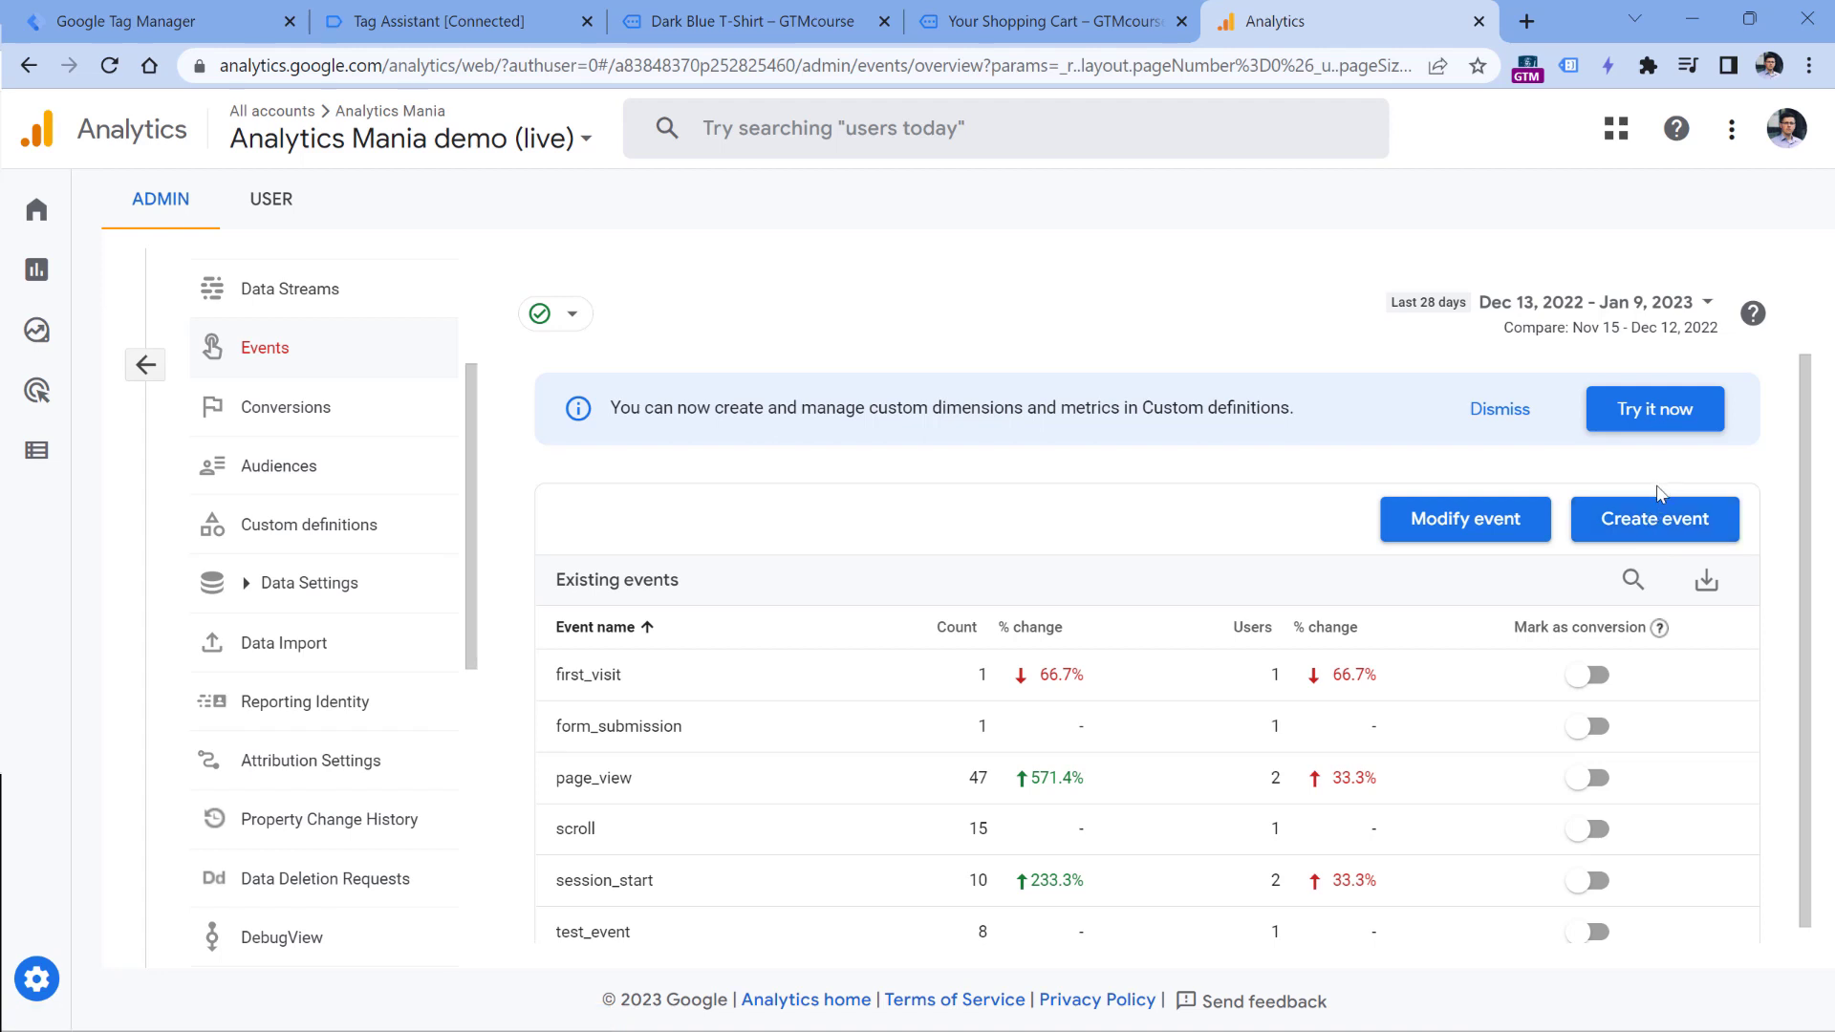
click(1658, 531)
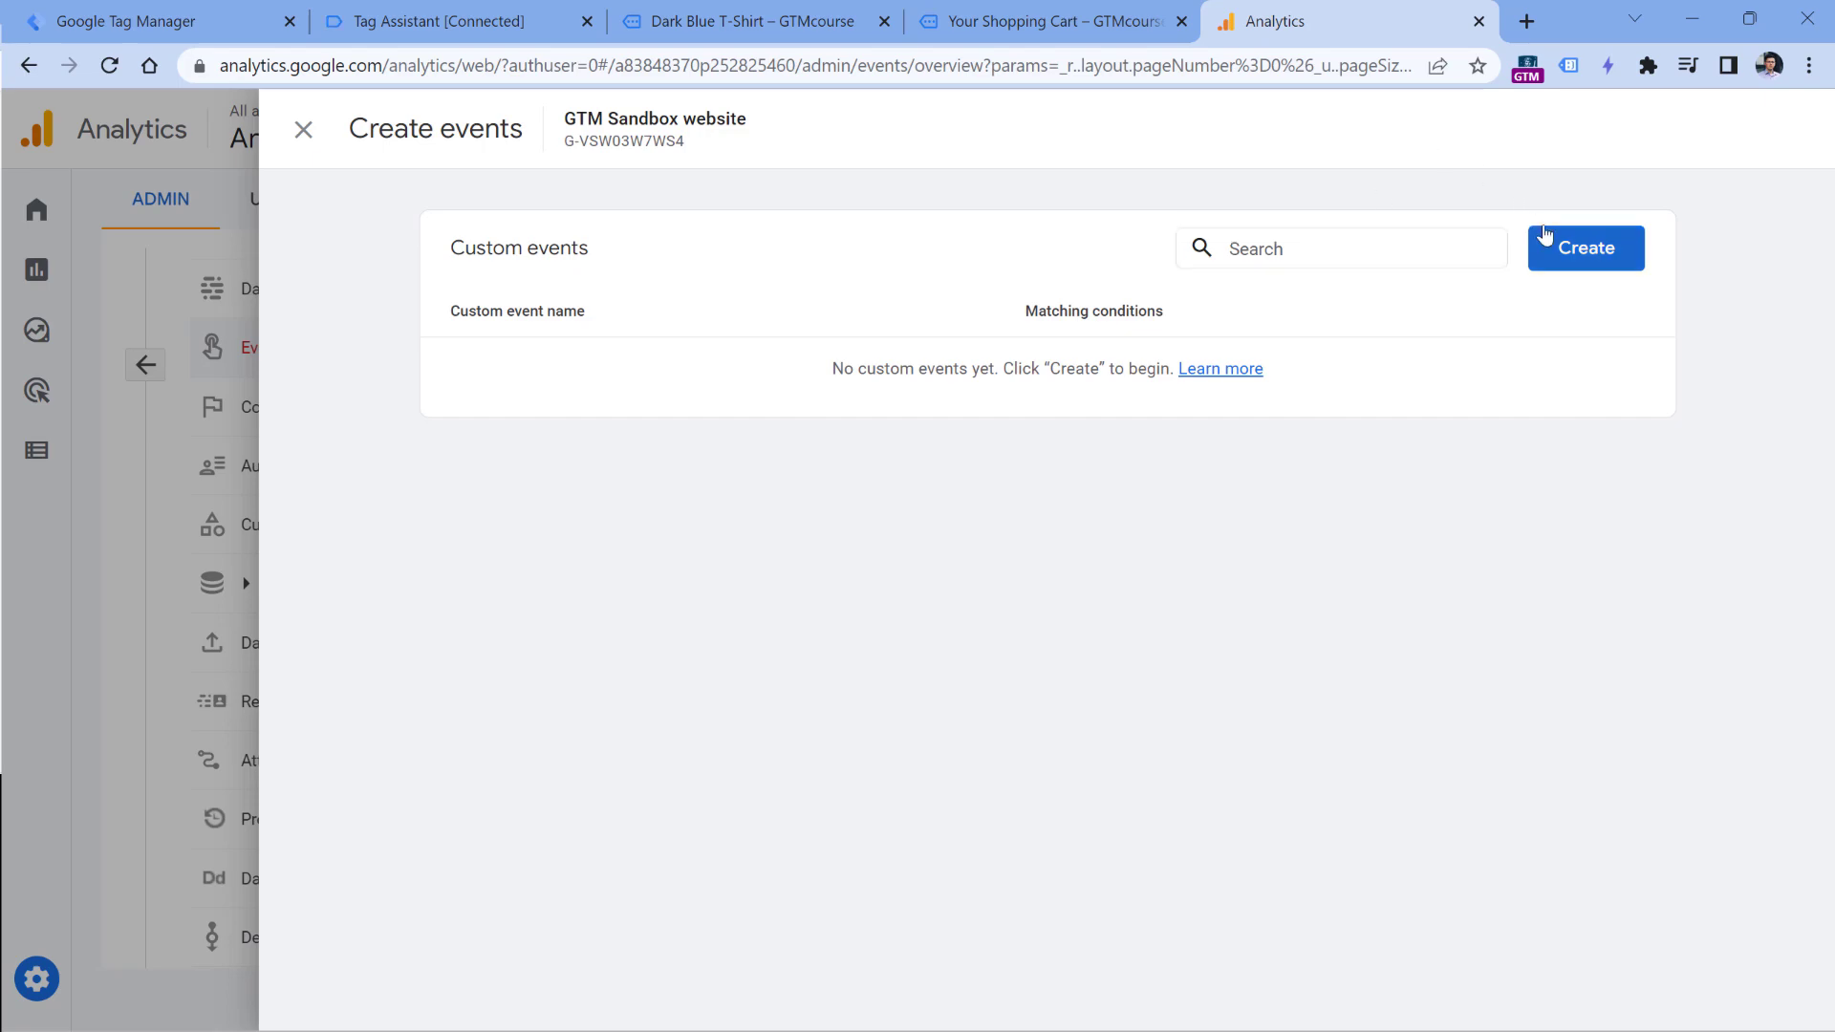
click(1599, 253)
click(727, 410)
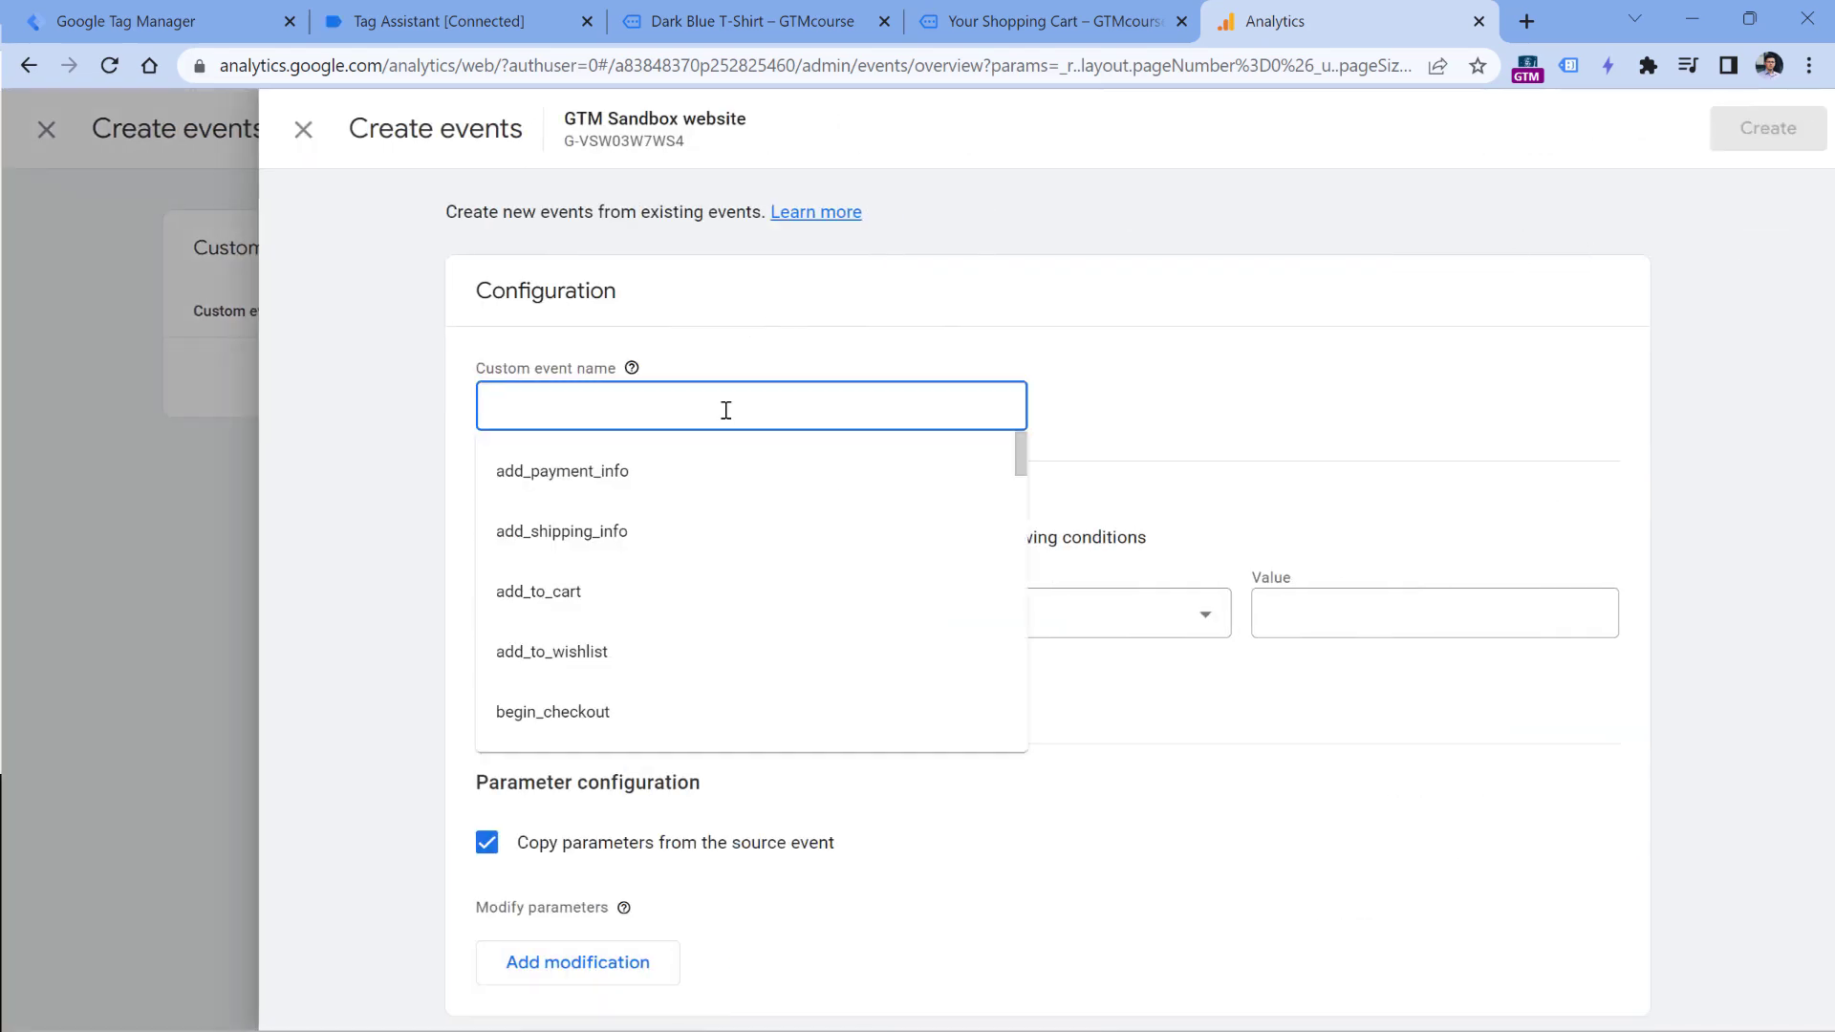
text(add_to_cart)
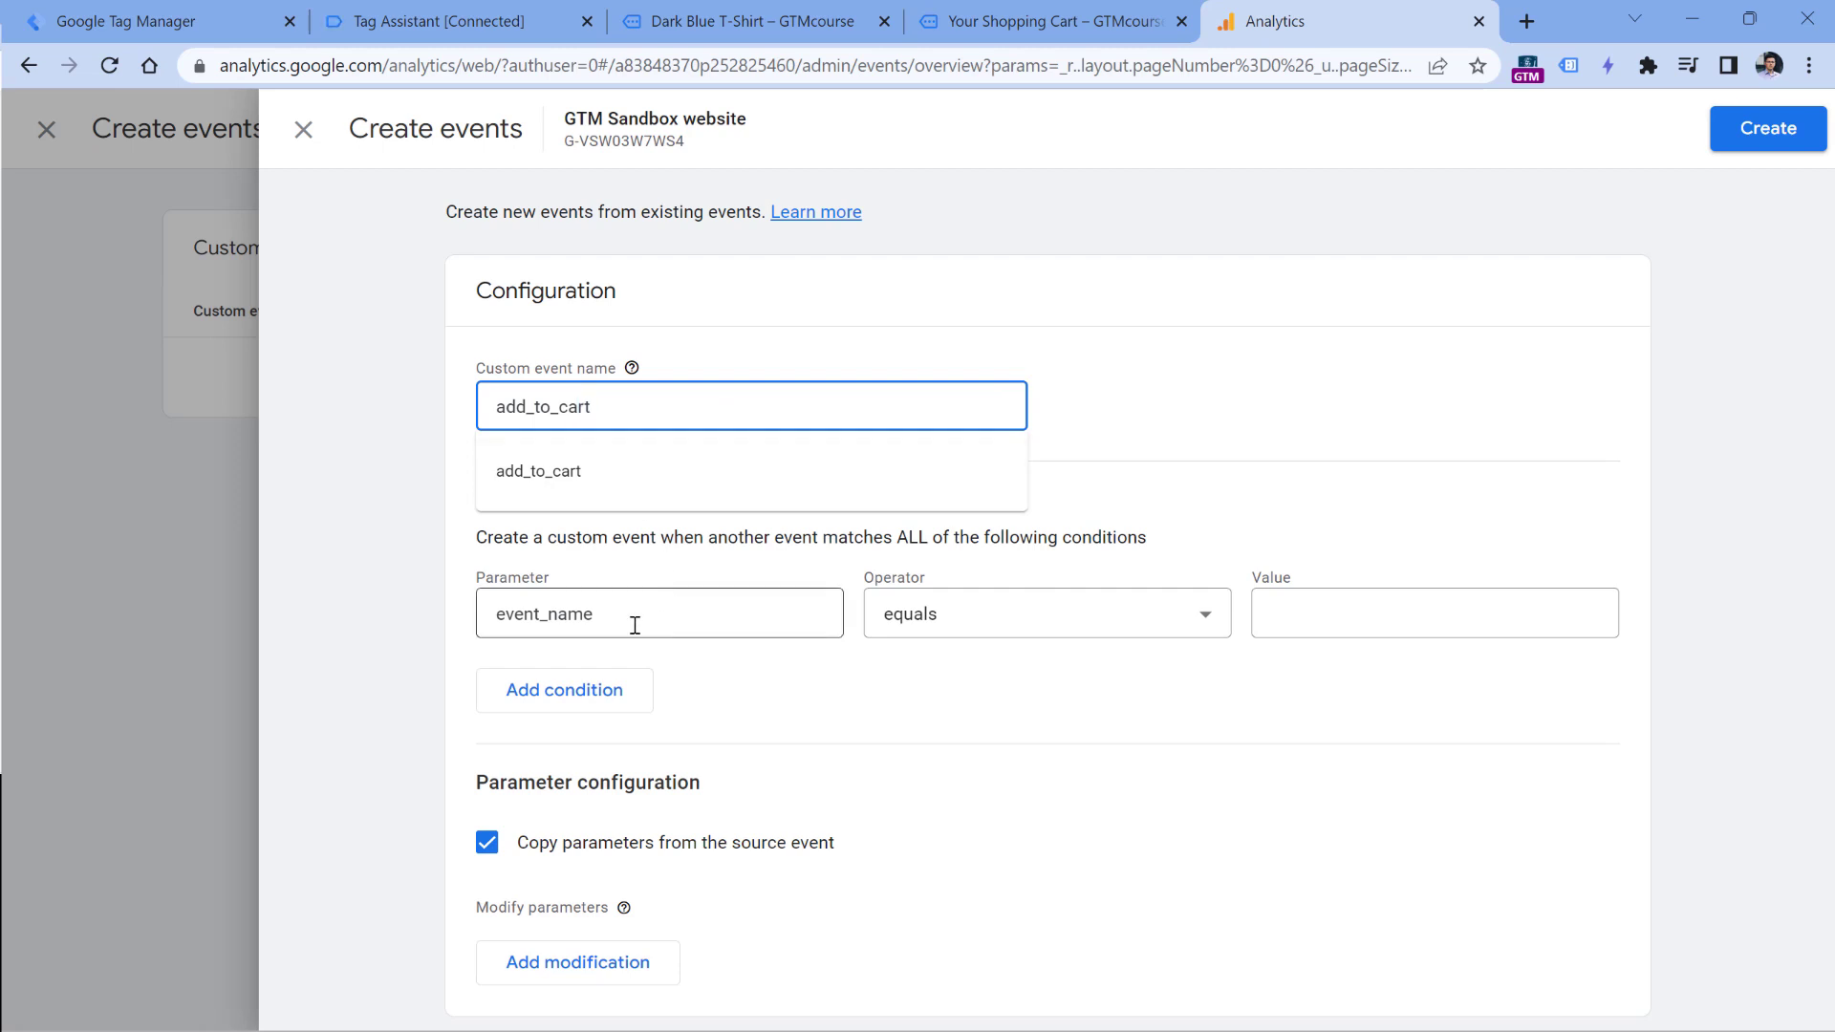
- Set the matching condition to event_name equals add_to_cart and save the custom event
click(1315, 617)
text(add)
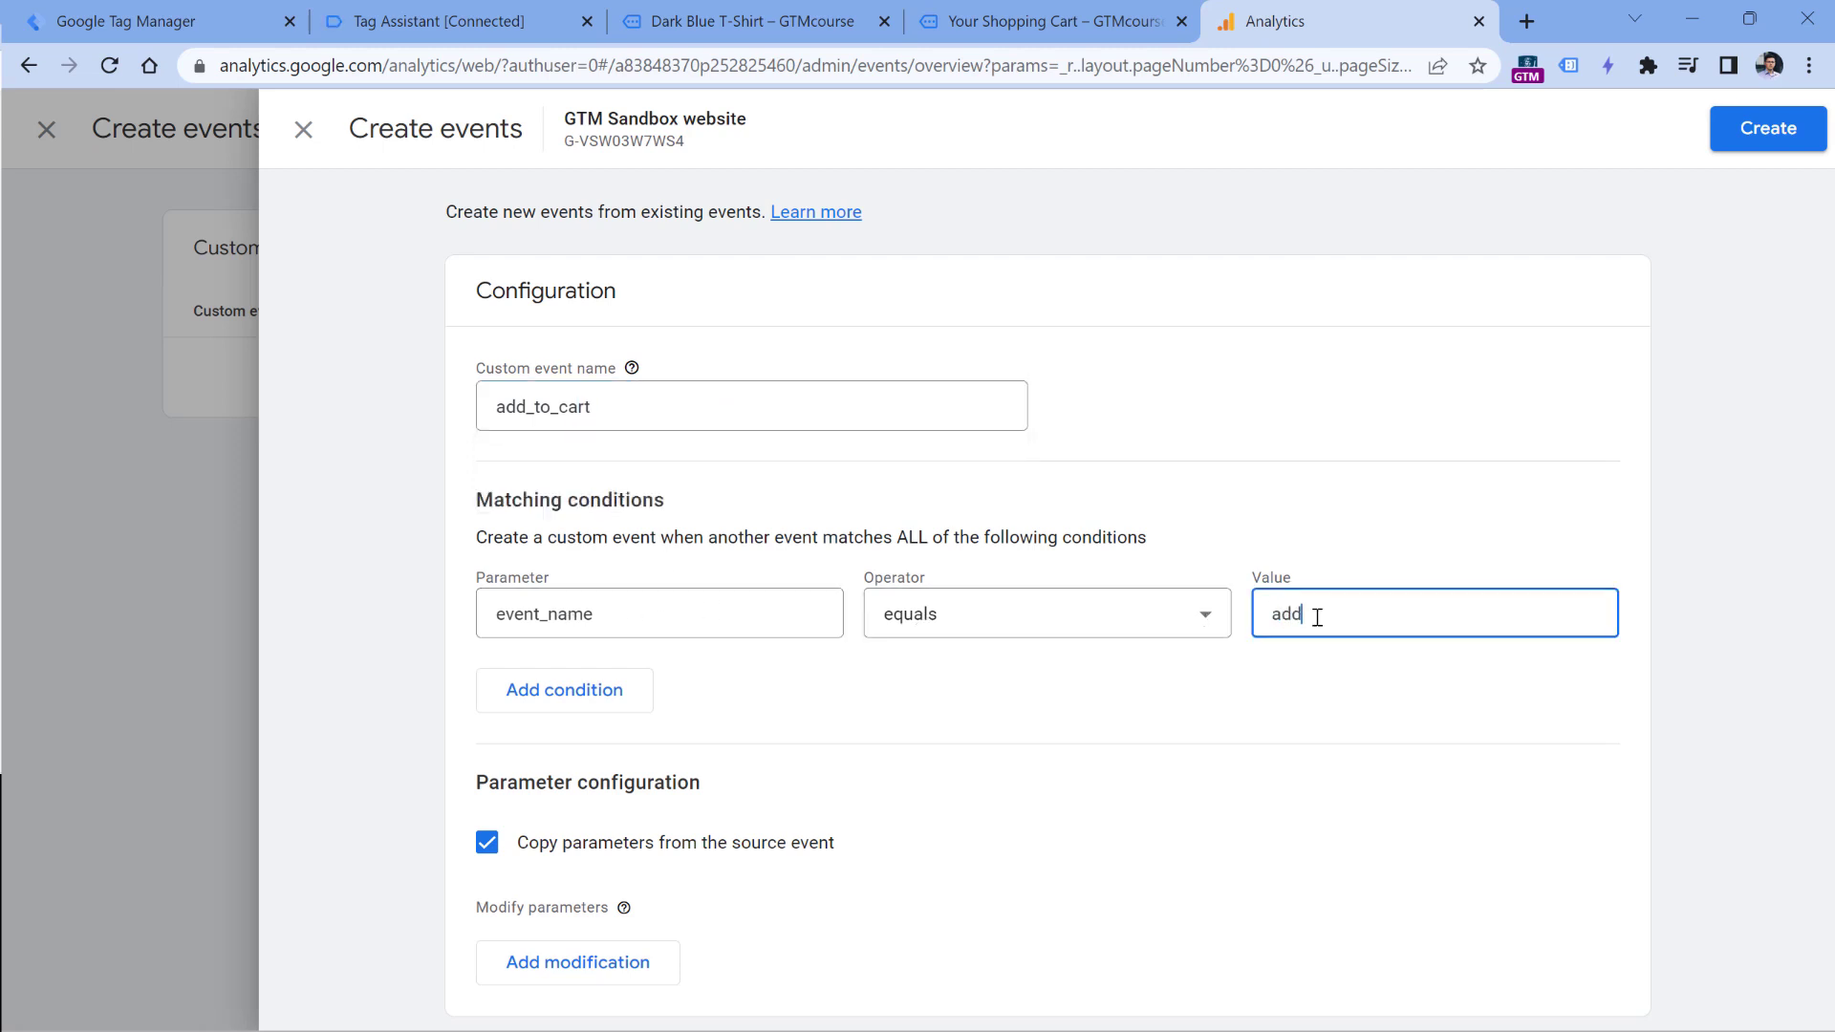
text(_to_cart)
click(1765, 127)
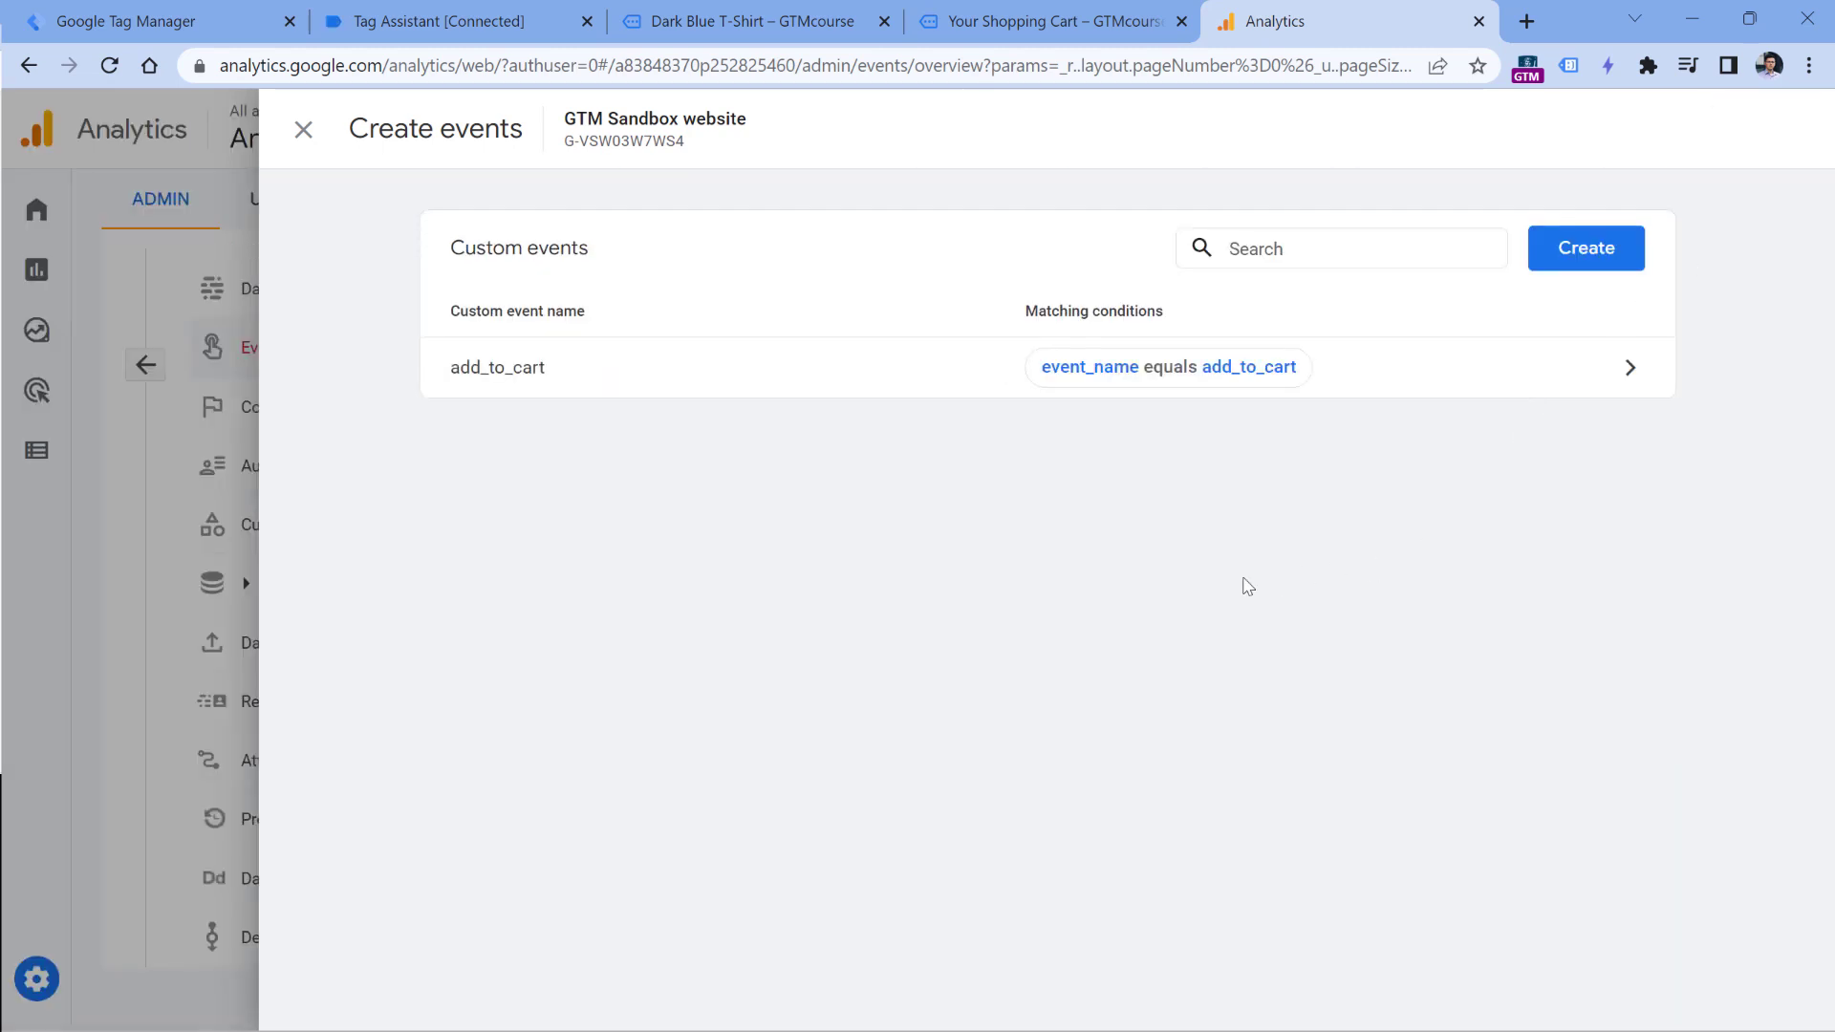
- Compare the fired GA4 event - add_to_cart tag in Tag Assistant with the Analytics custom event, and return to the product page
click(460, 10)
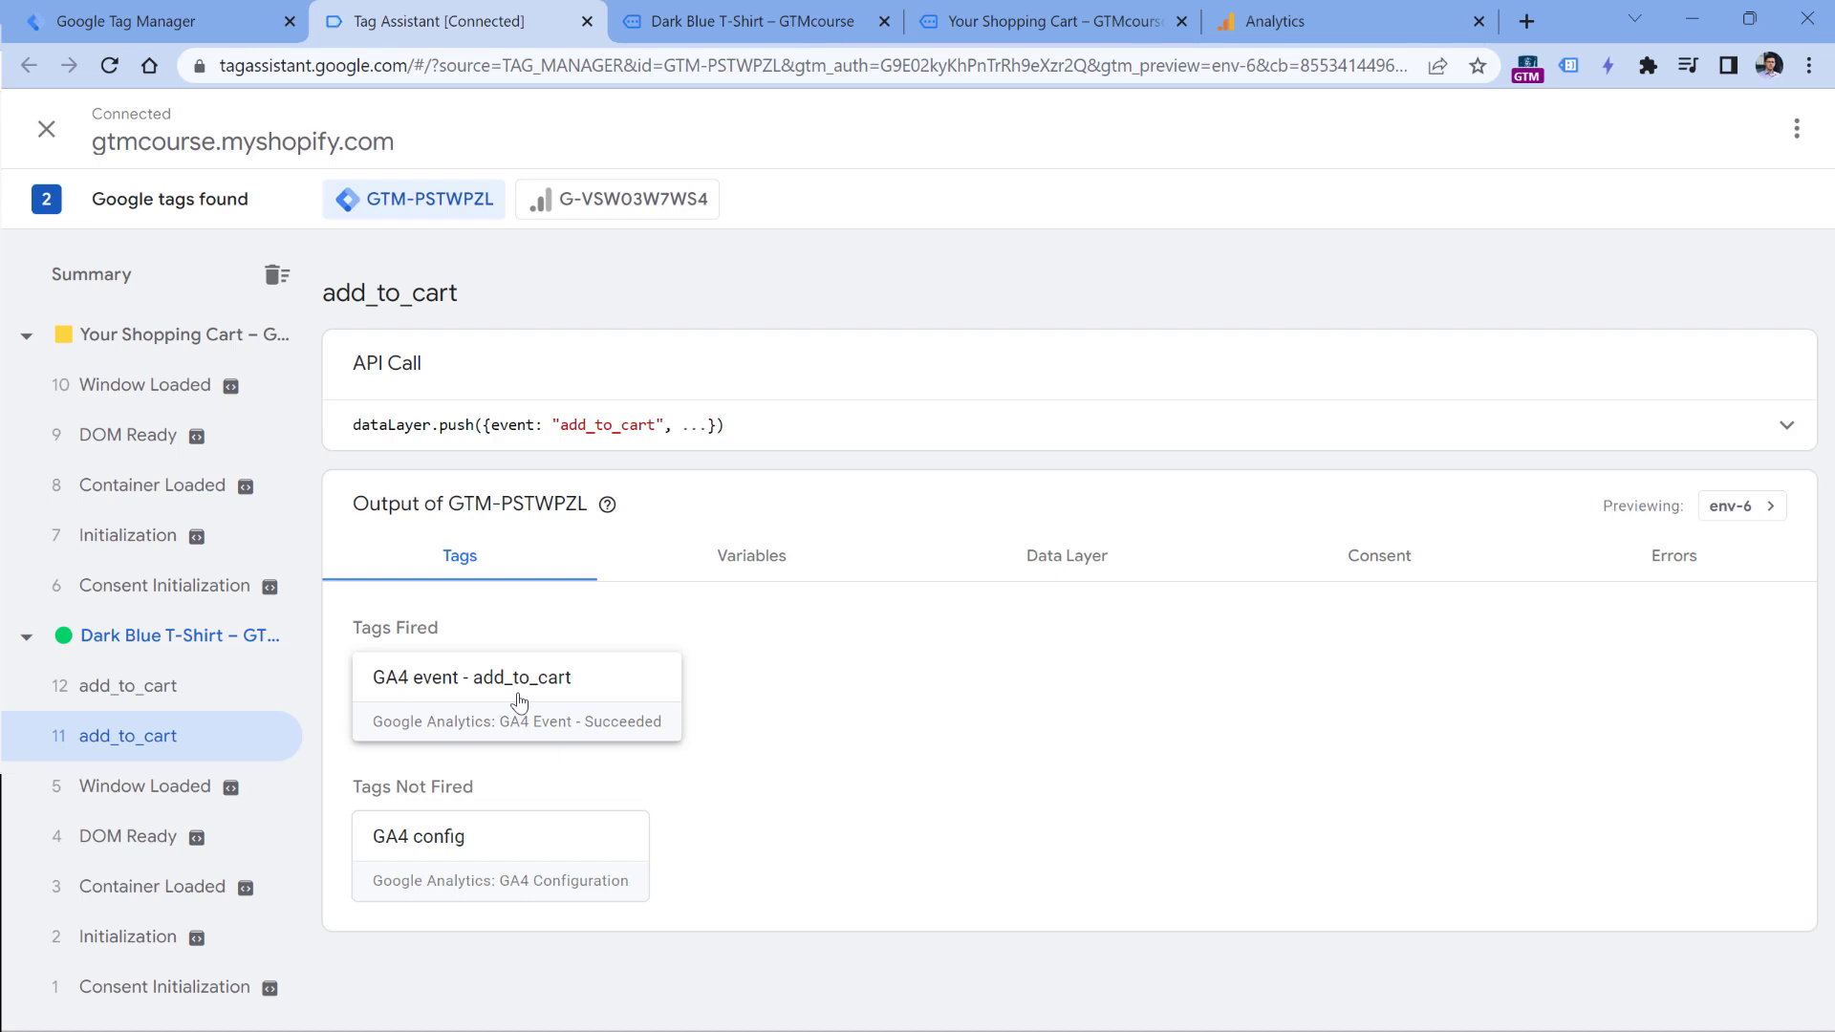
click(1271, 23)
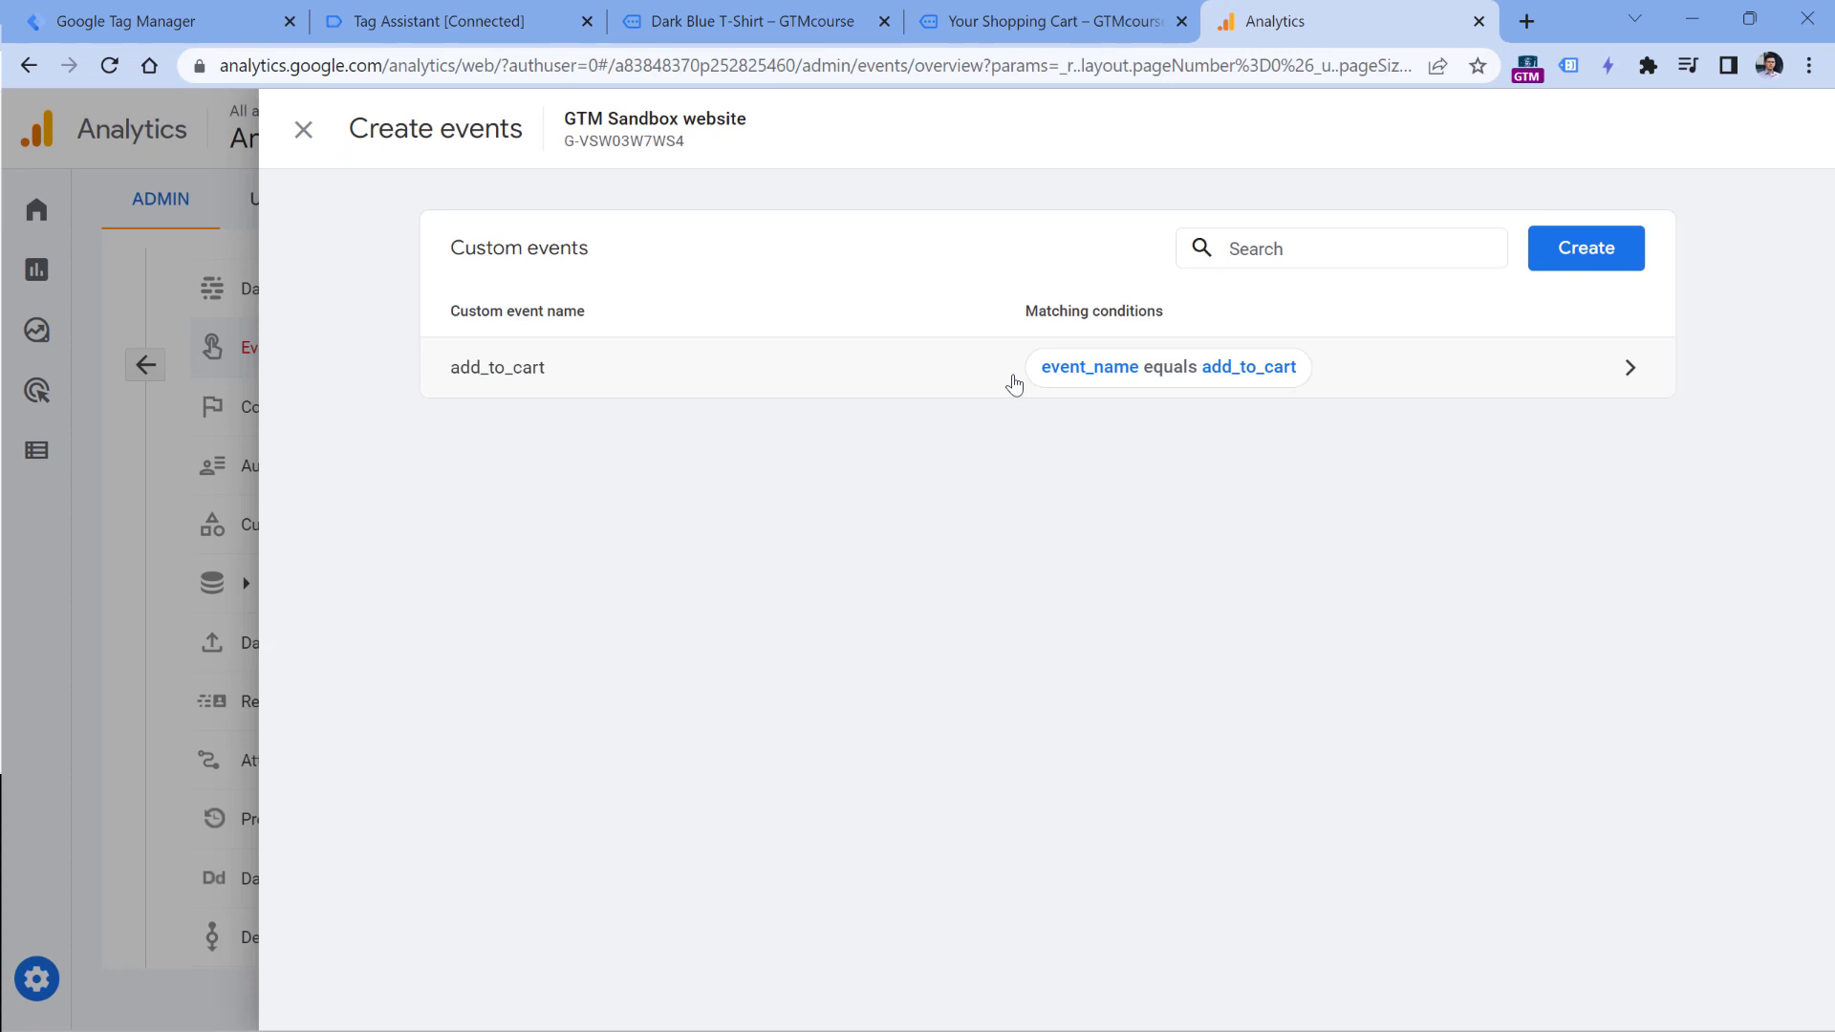
click(468, 17)
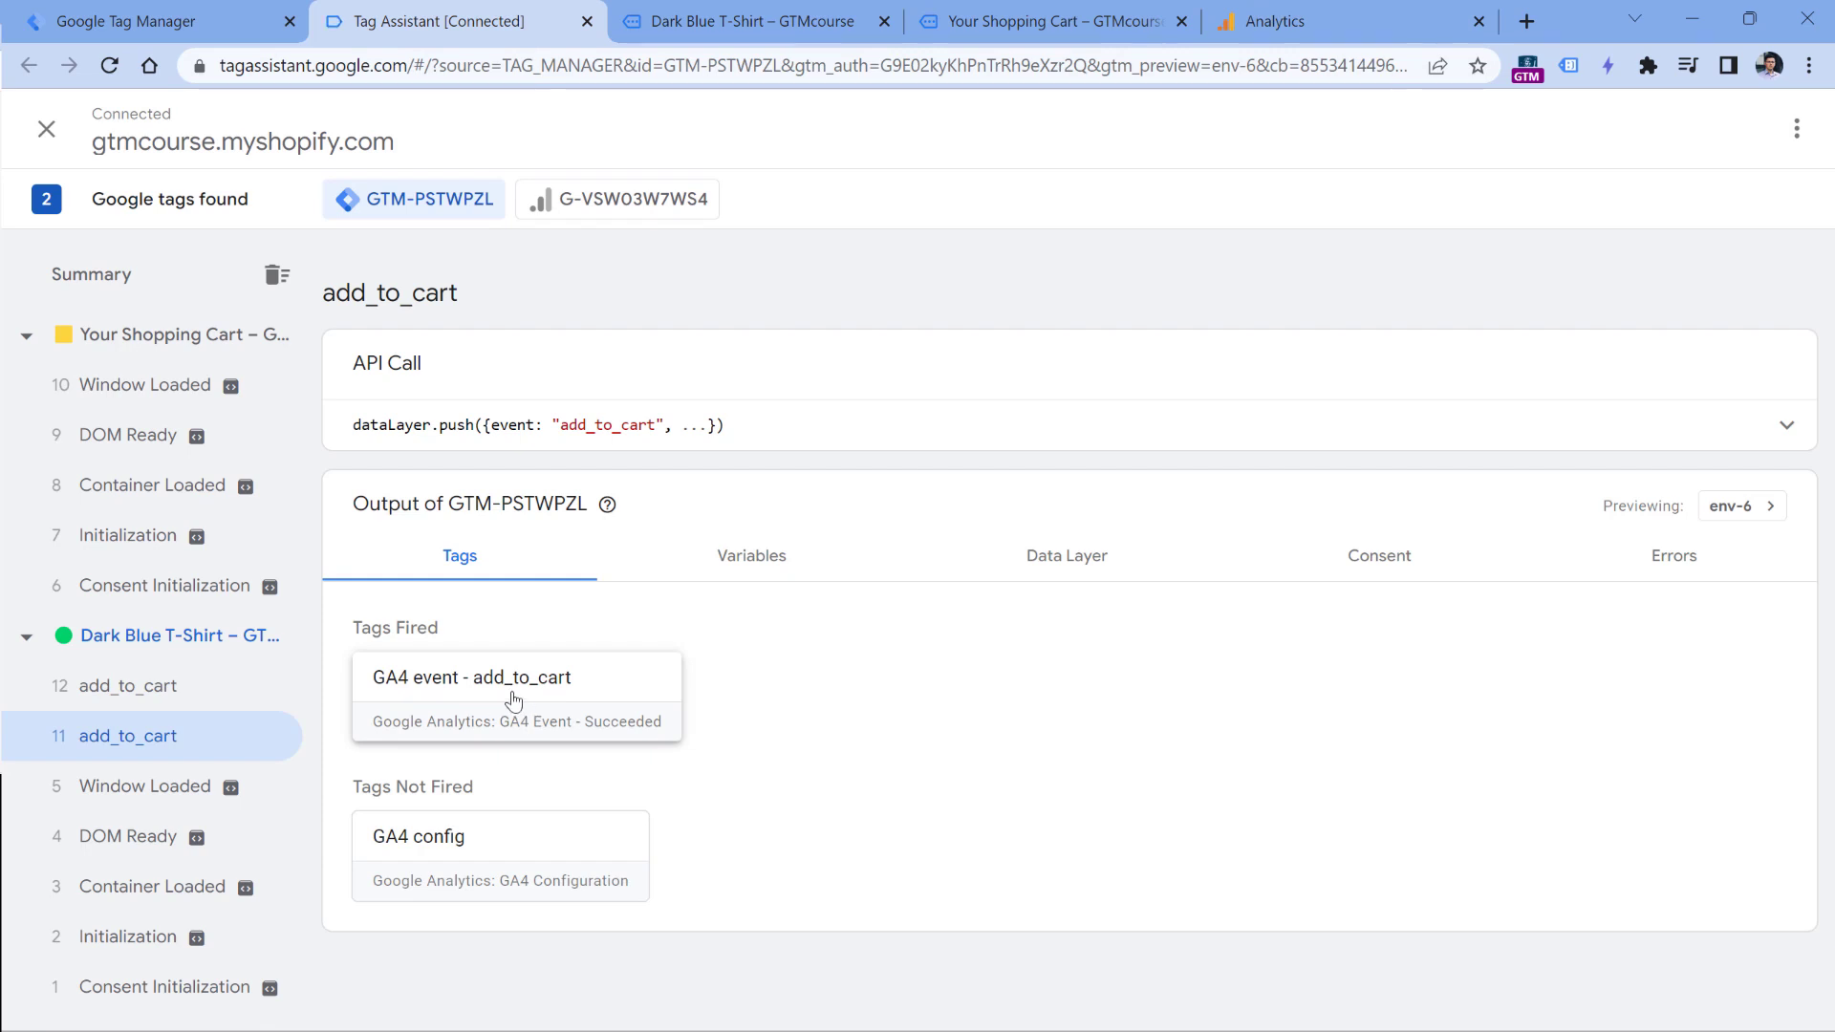
click(1279, 22)
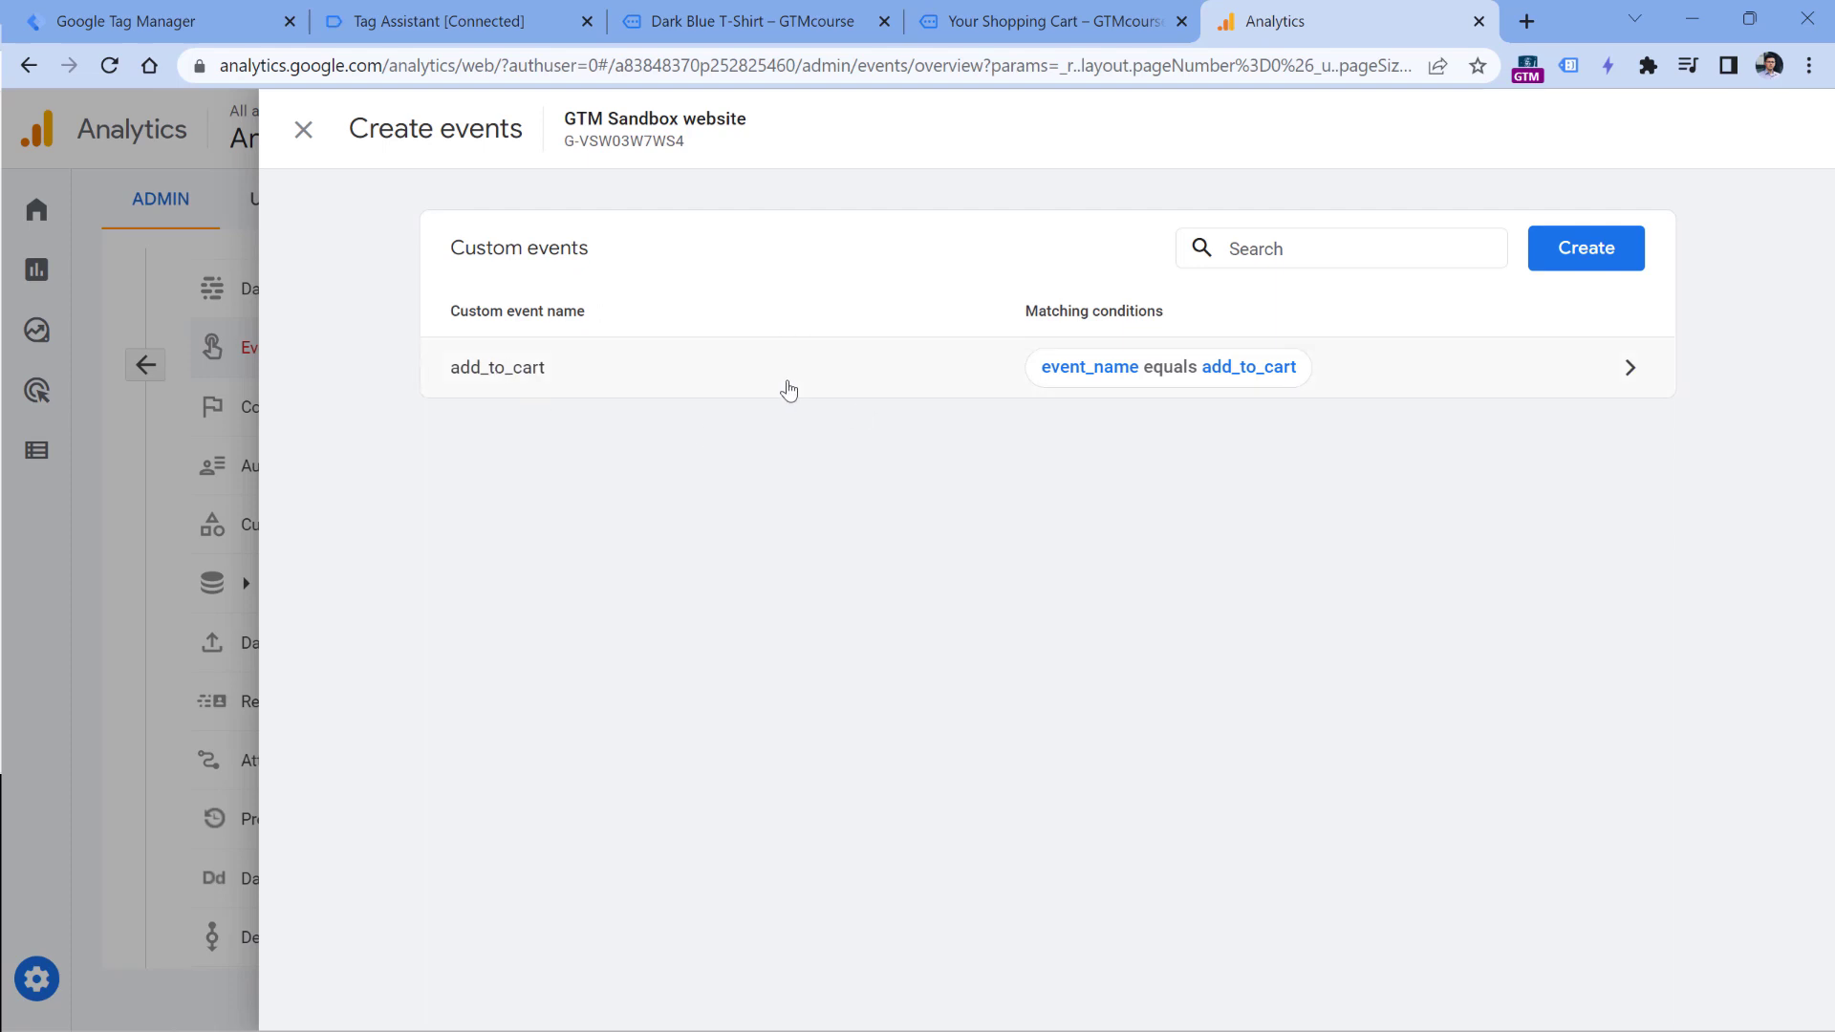
click(724, 9)
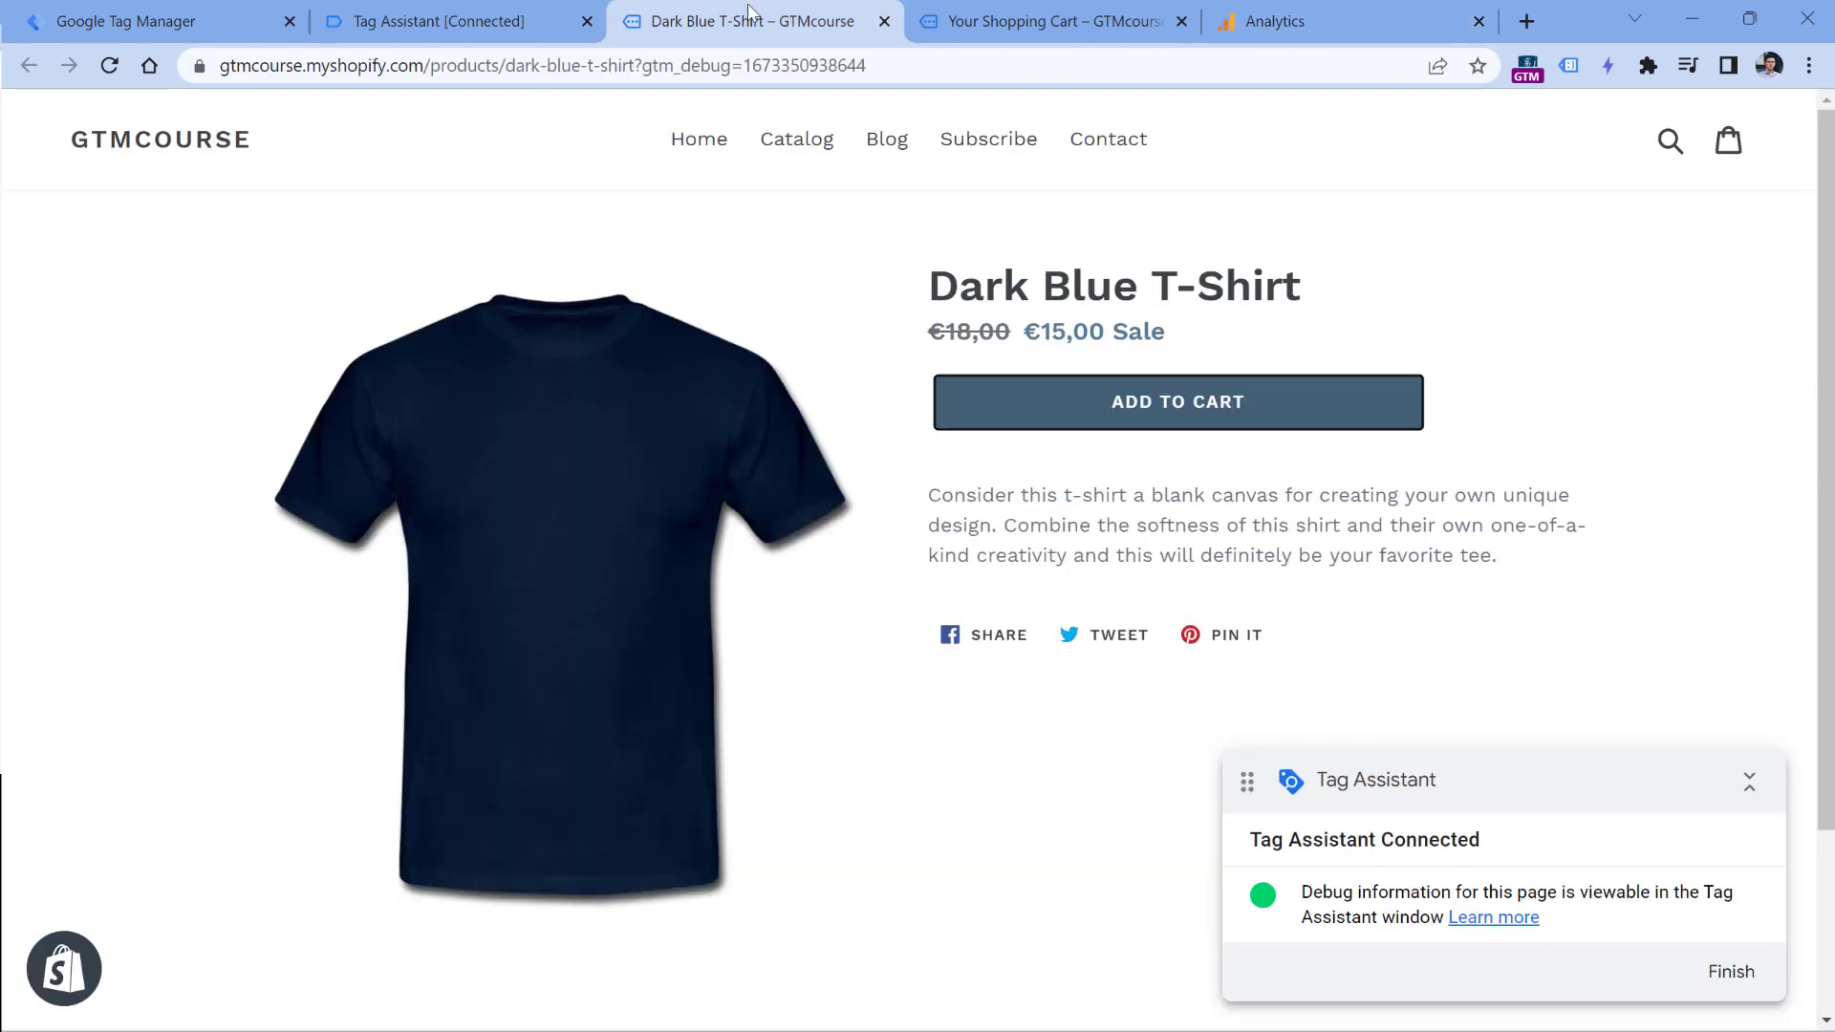
- Close the shopping cart page, add the Dark Blue T-Shirt to the cart, and inspect the resulting add_to_cart event in Tag Assistant
click(1181, 21)
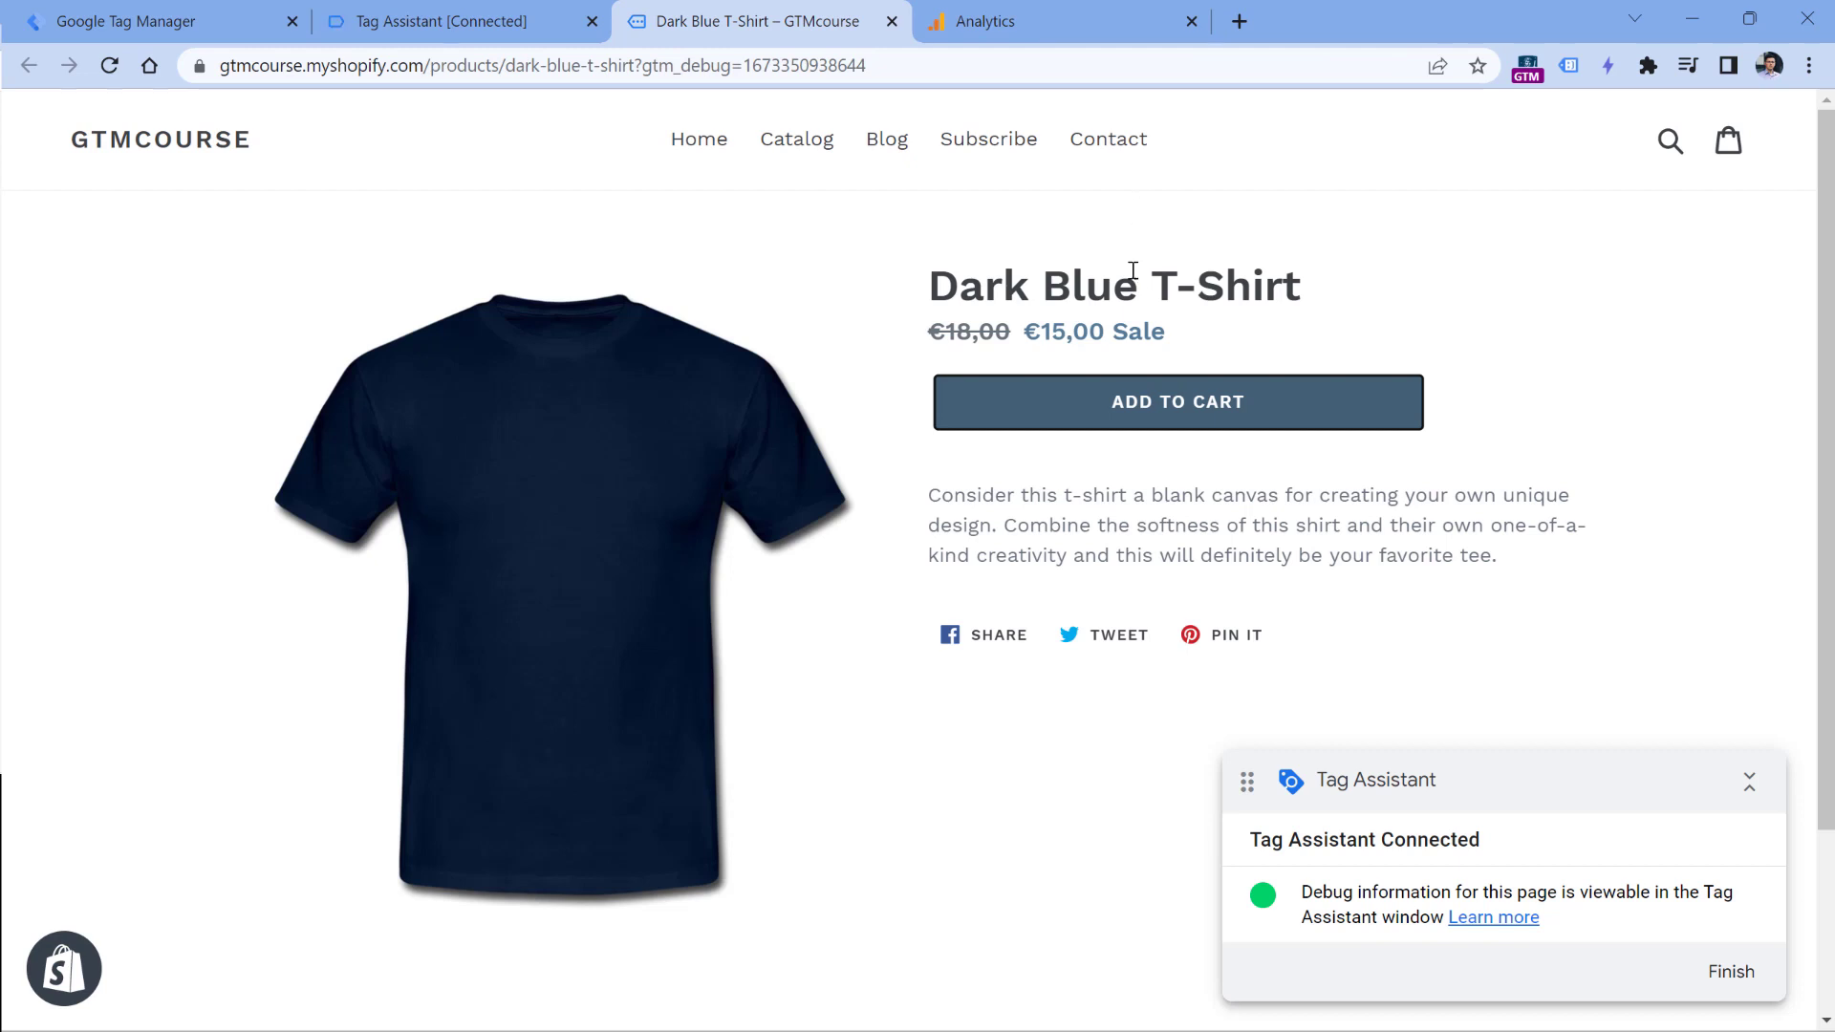
click(1164, 409)
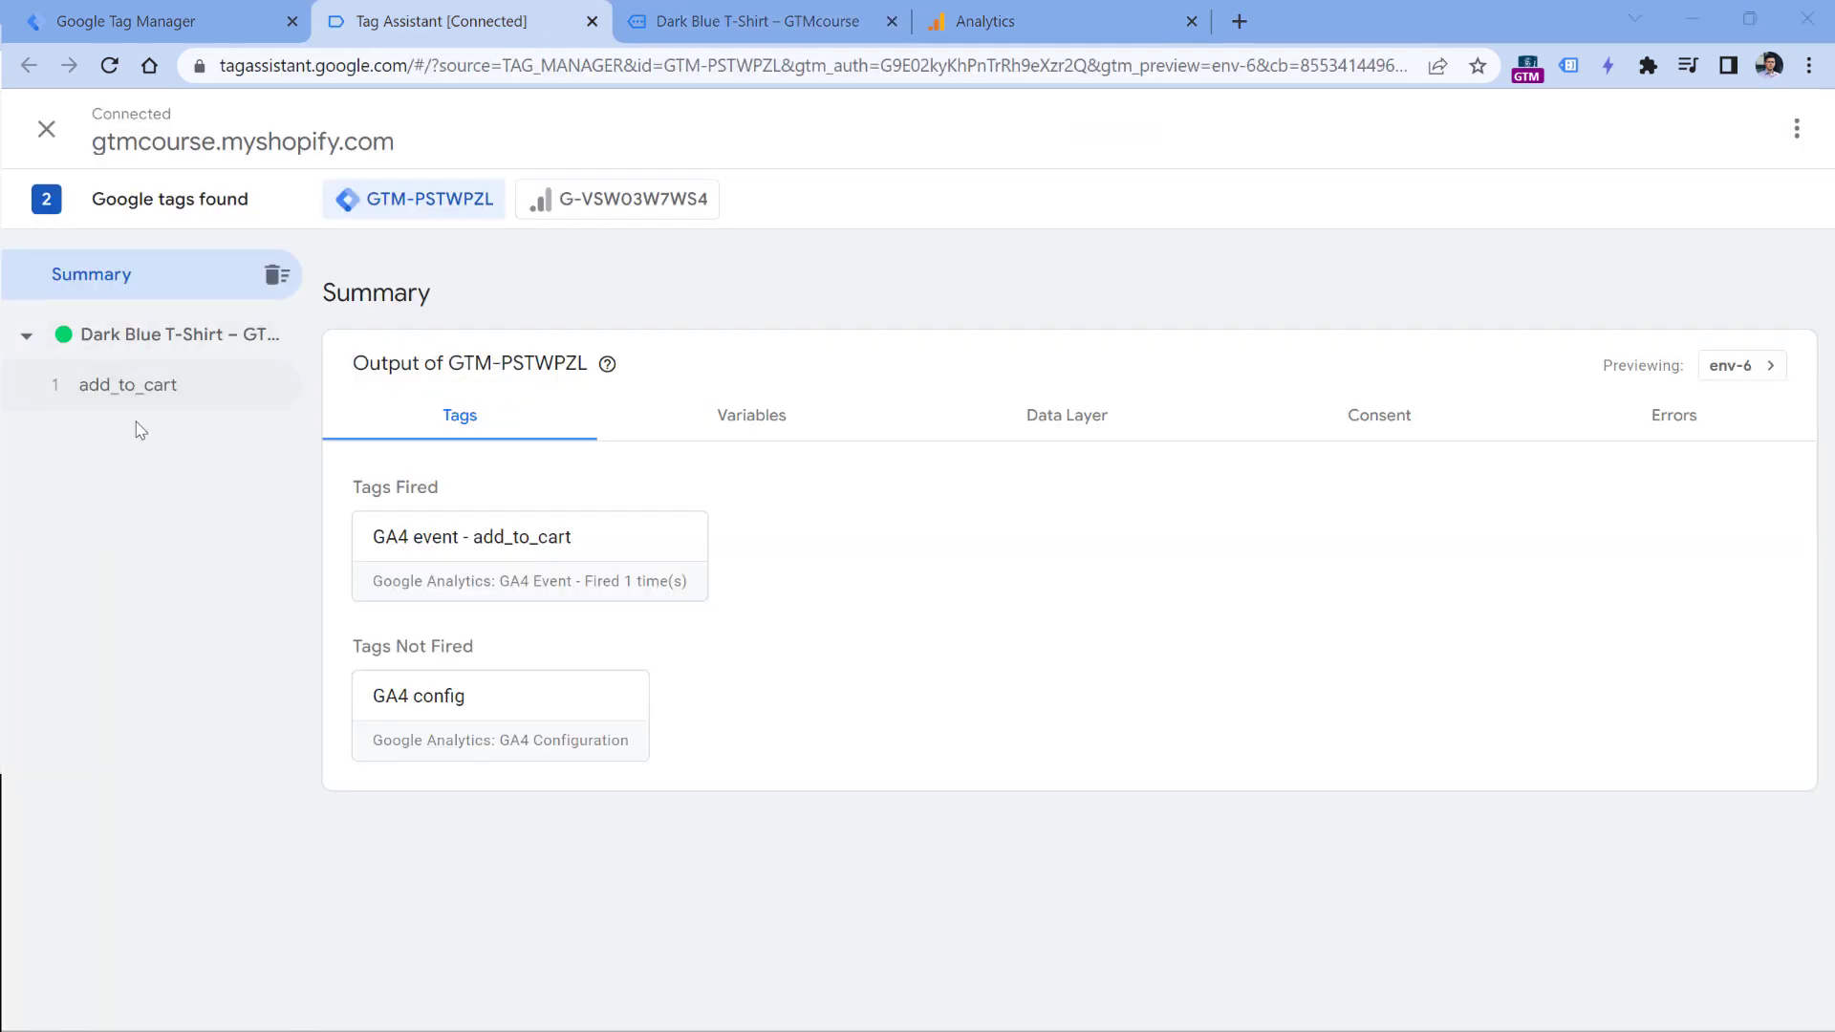
click(135, 389)
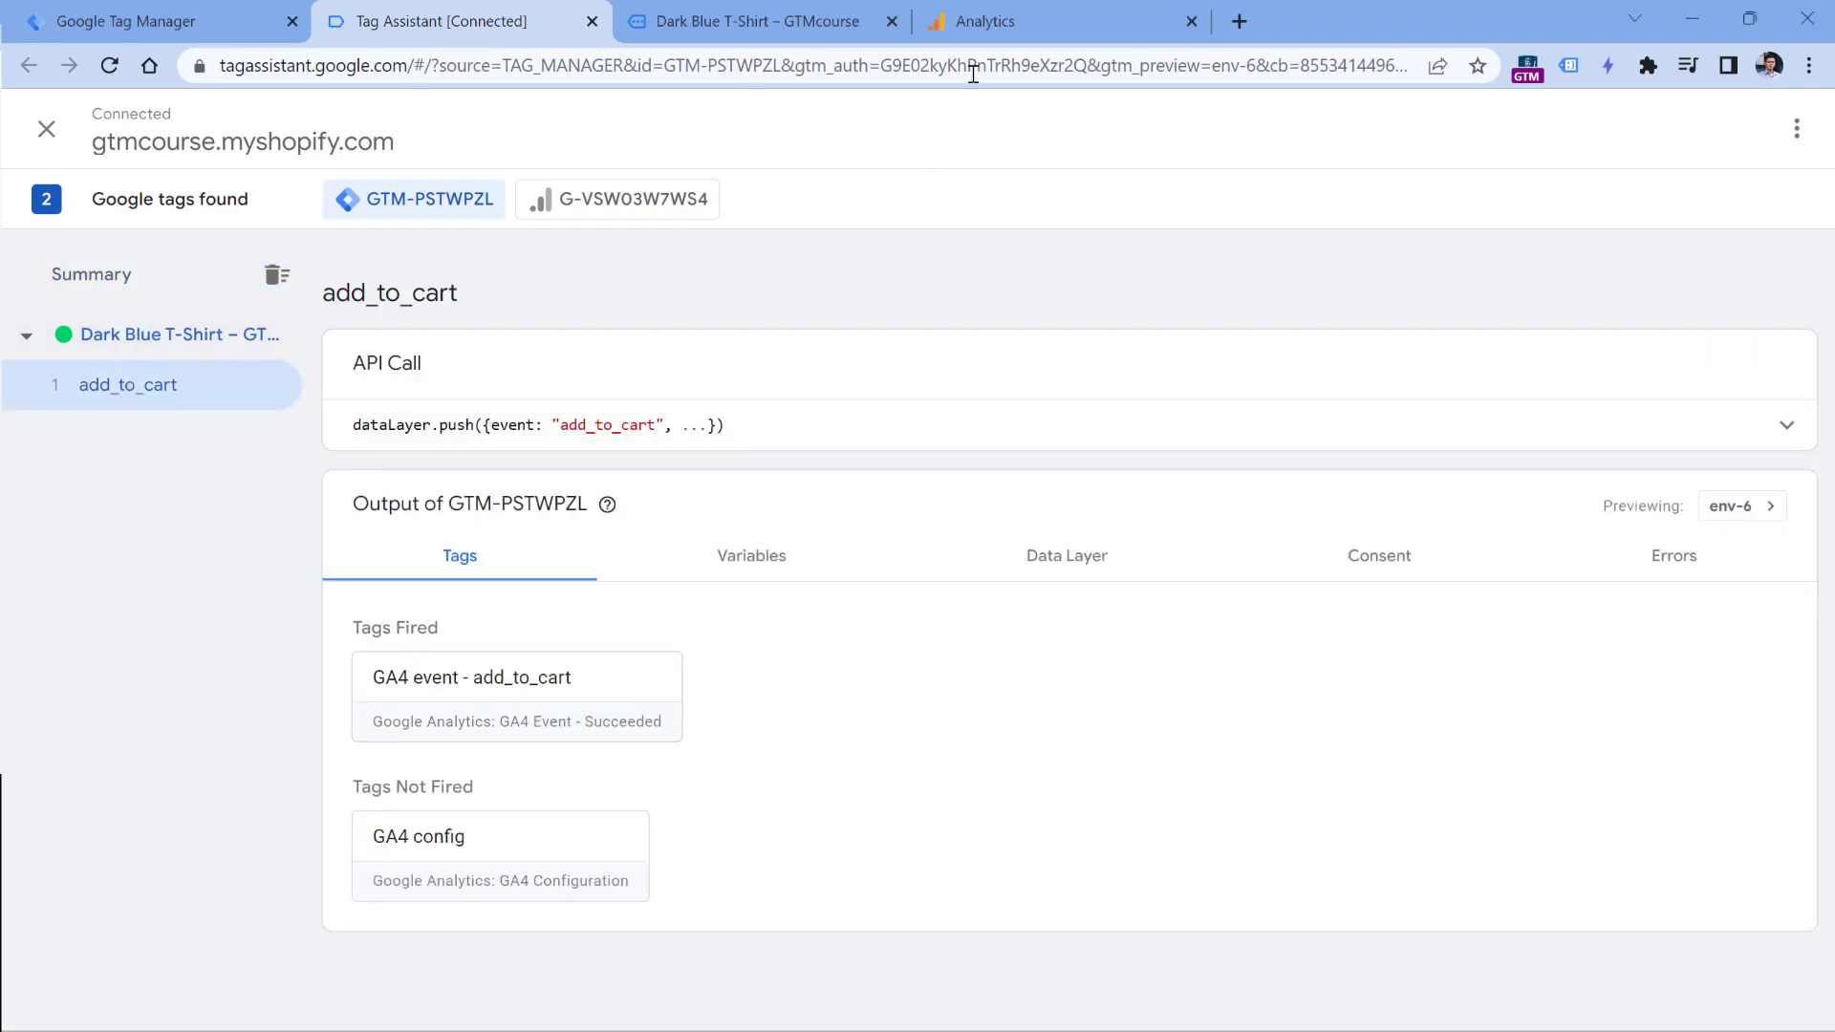
- Switch to Analytics, leave the custom events list, and check the incoming add_to_cart events in DebugView
click(984, 21)
click(299, 131)
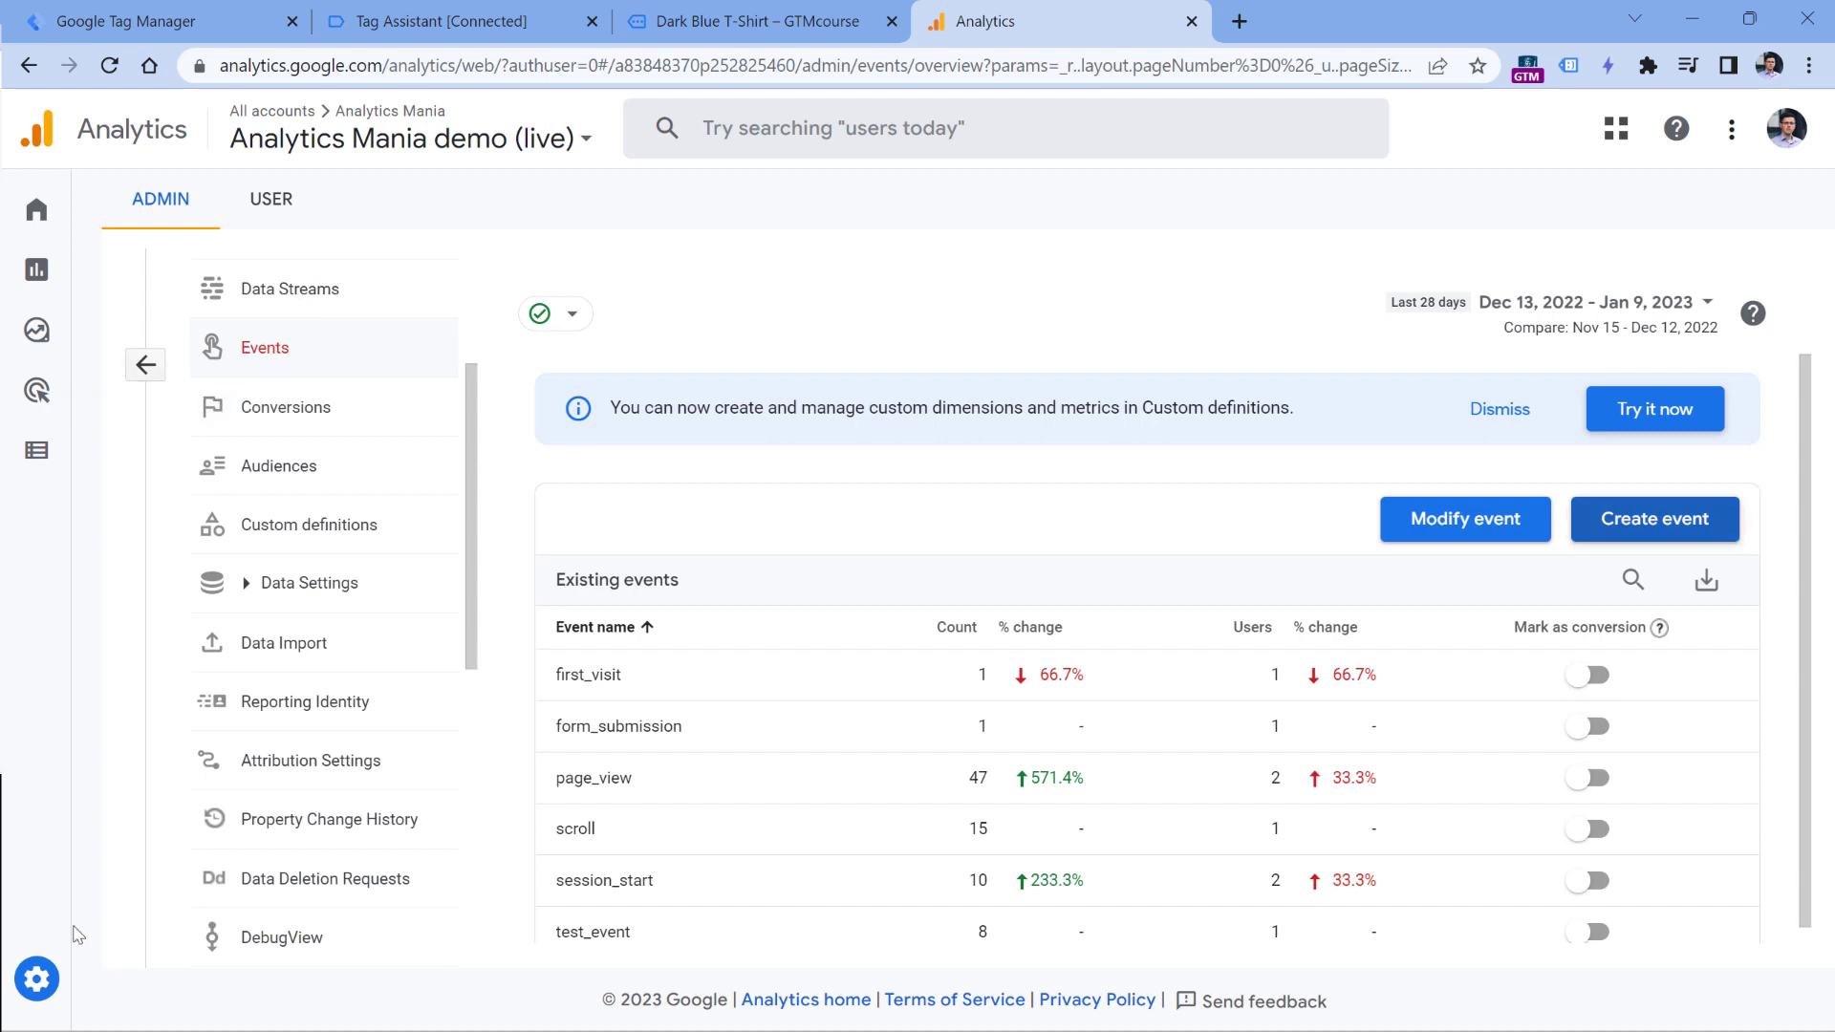
scroll(364, 332, down, 3)
click(282, 686)
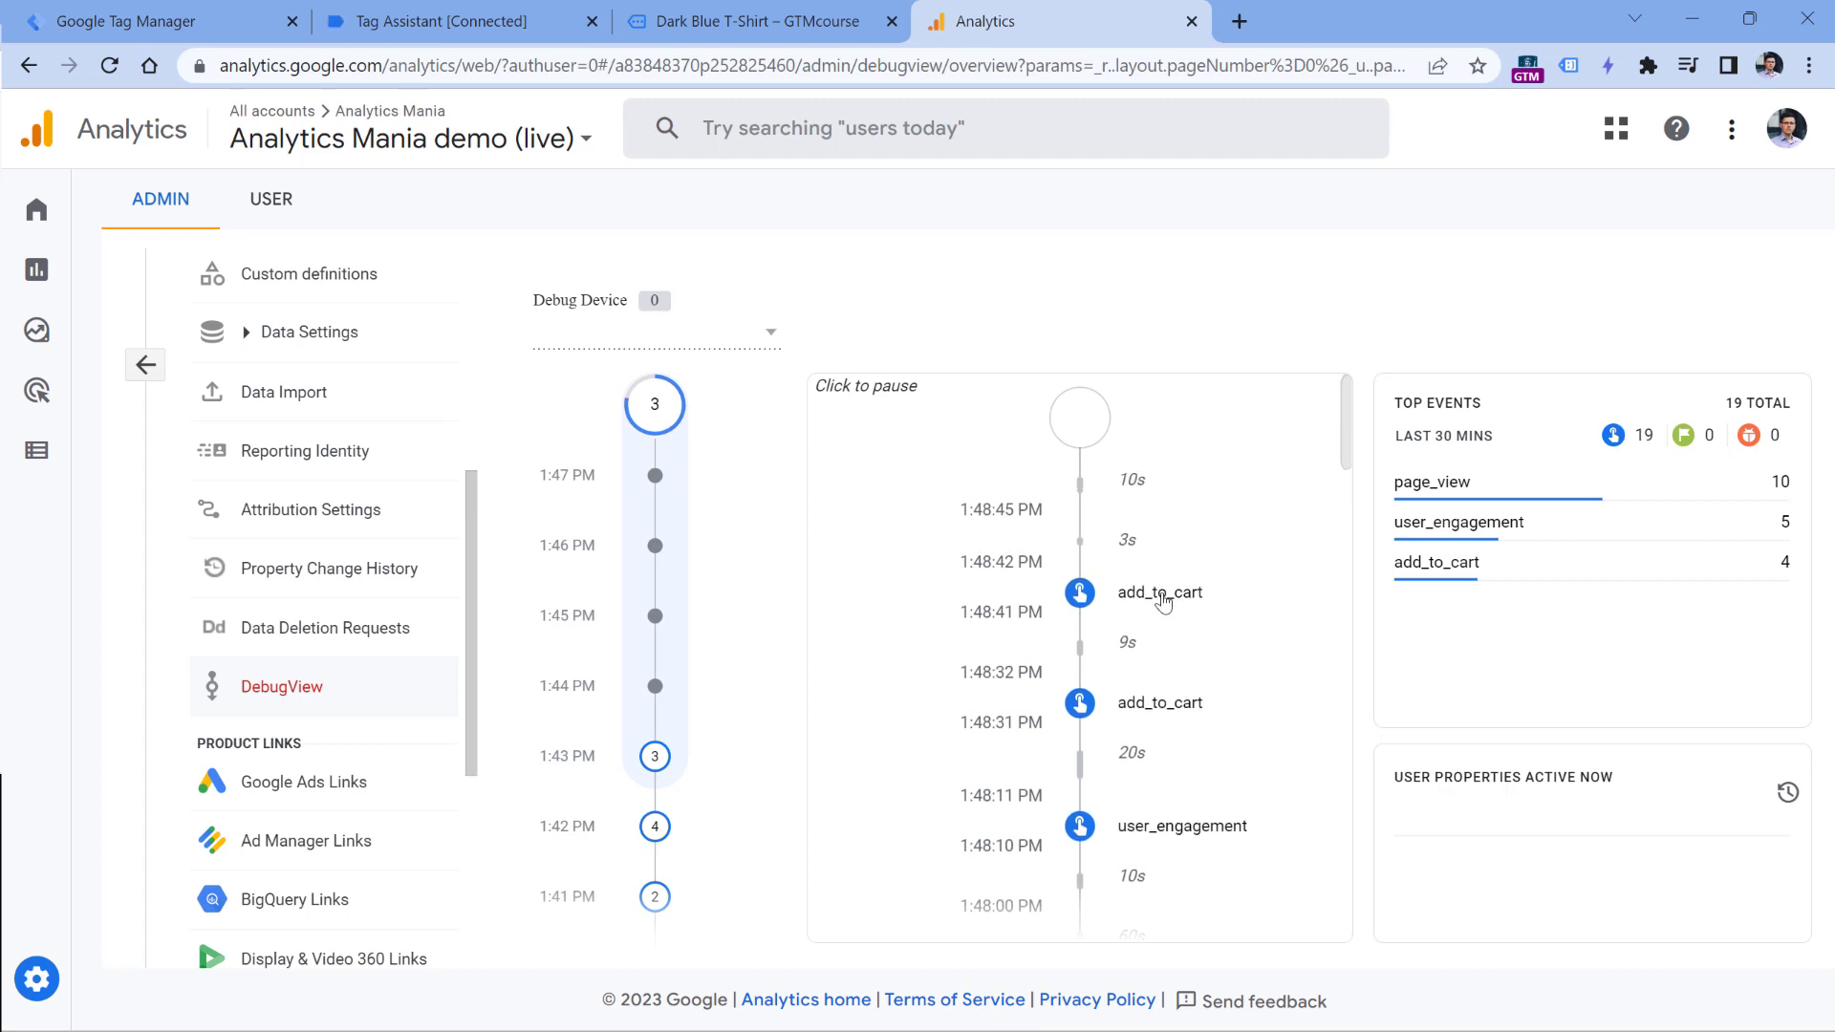
- Delete the add_to_cart custom event from the Analytics property's event settings
scroll(263, 430, up, 3)
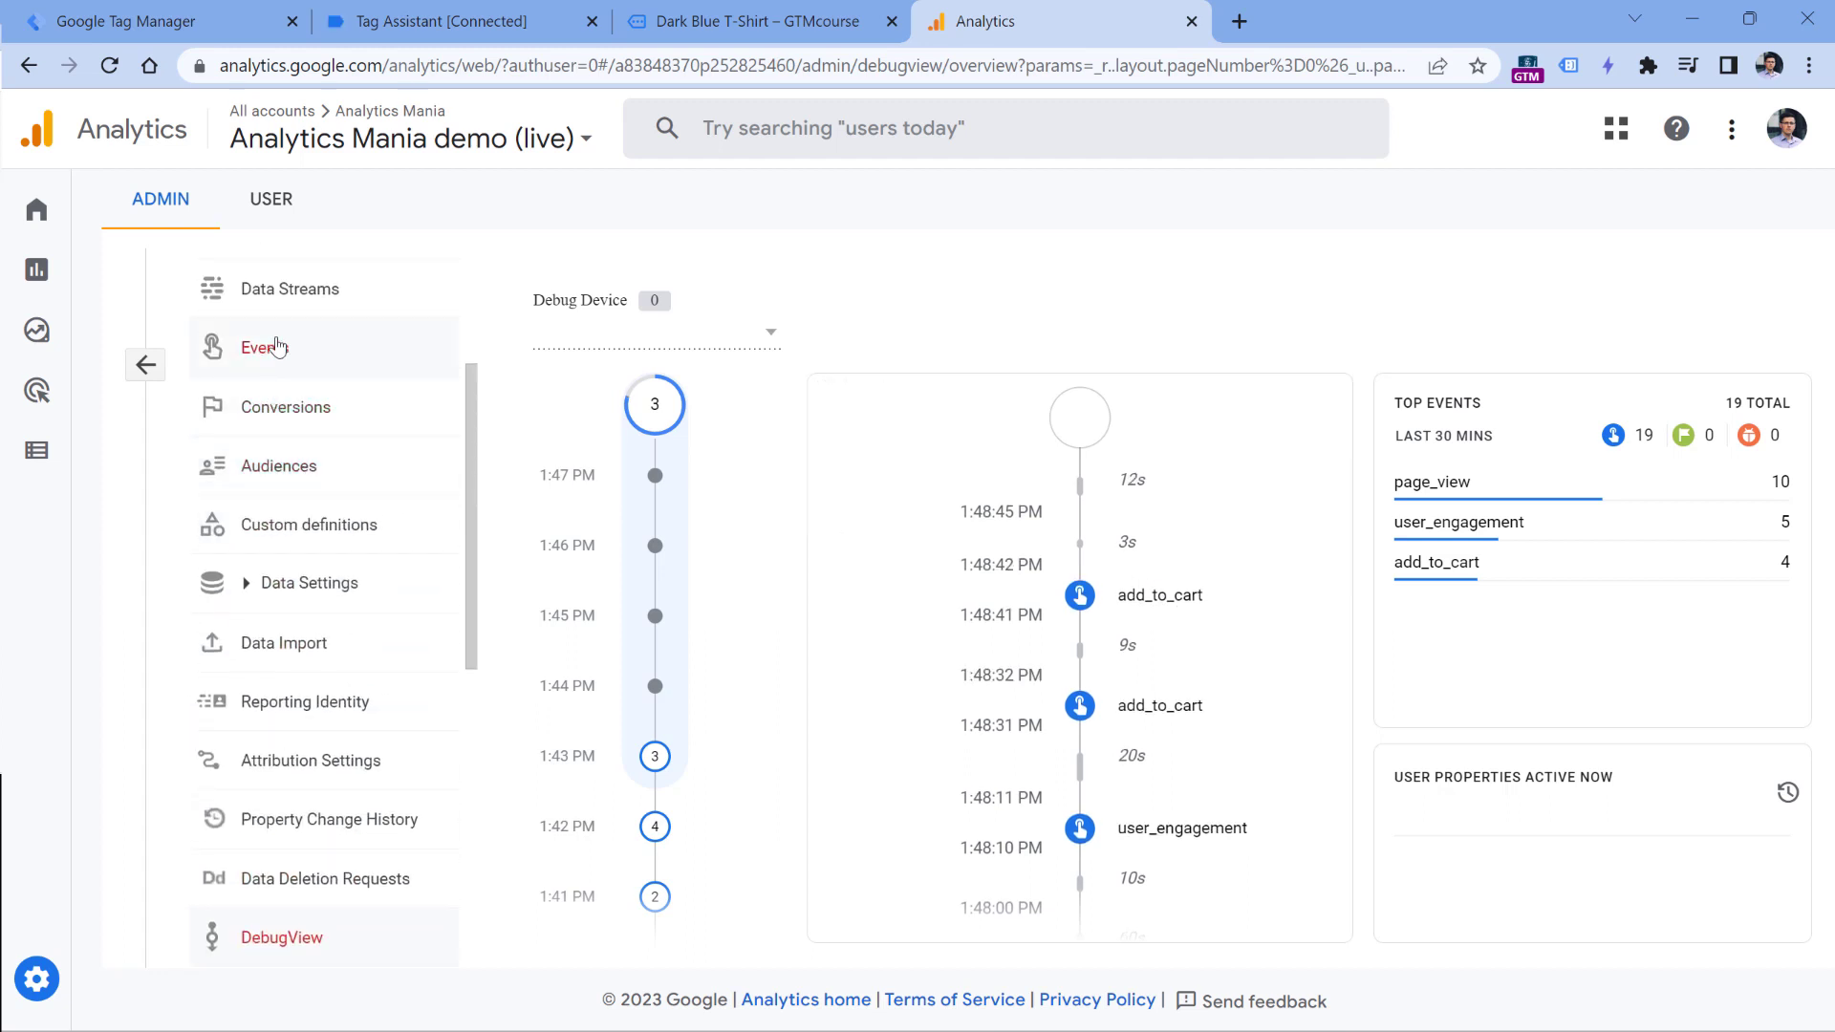
click(274, 350)
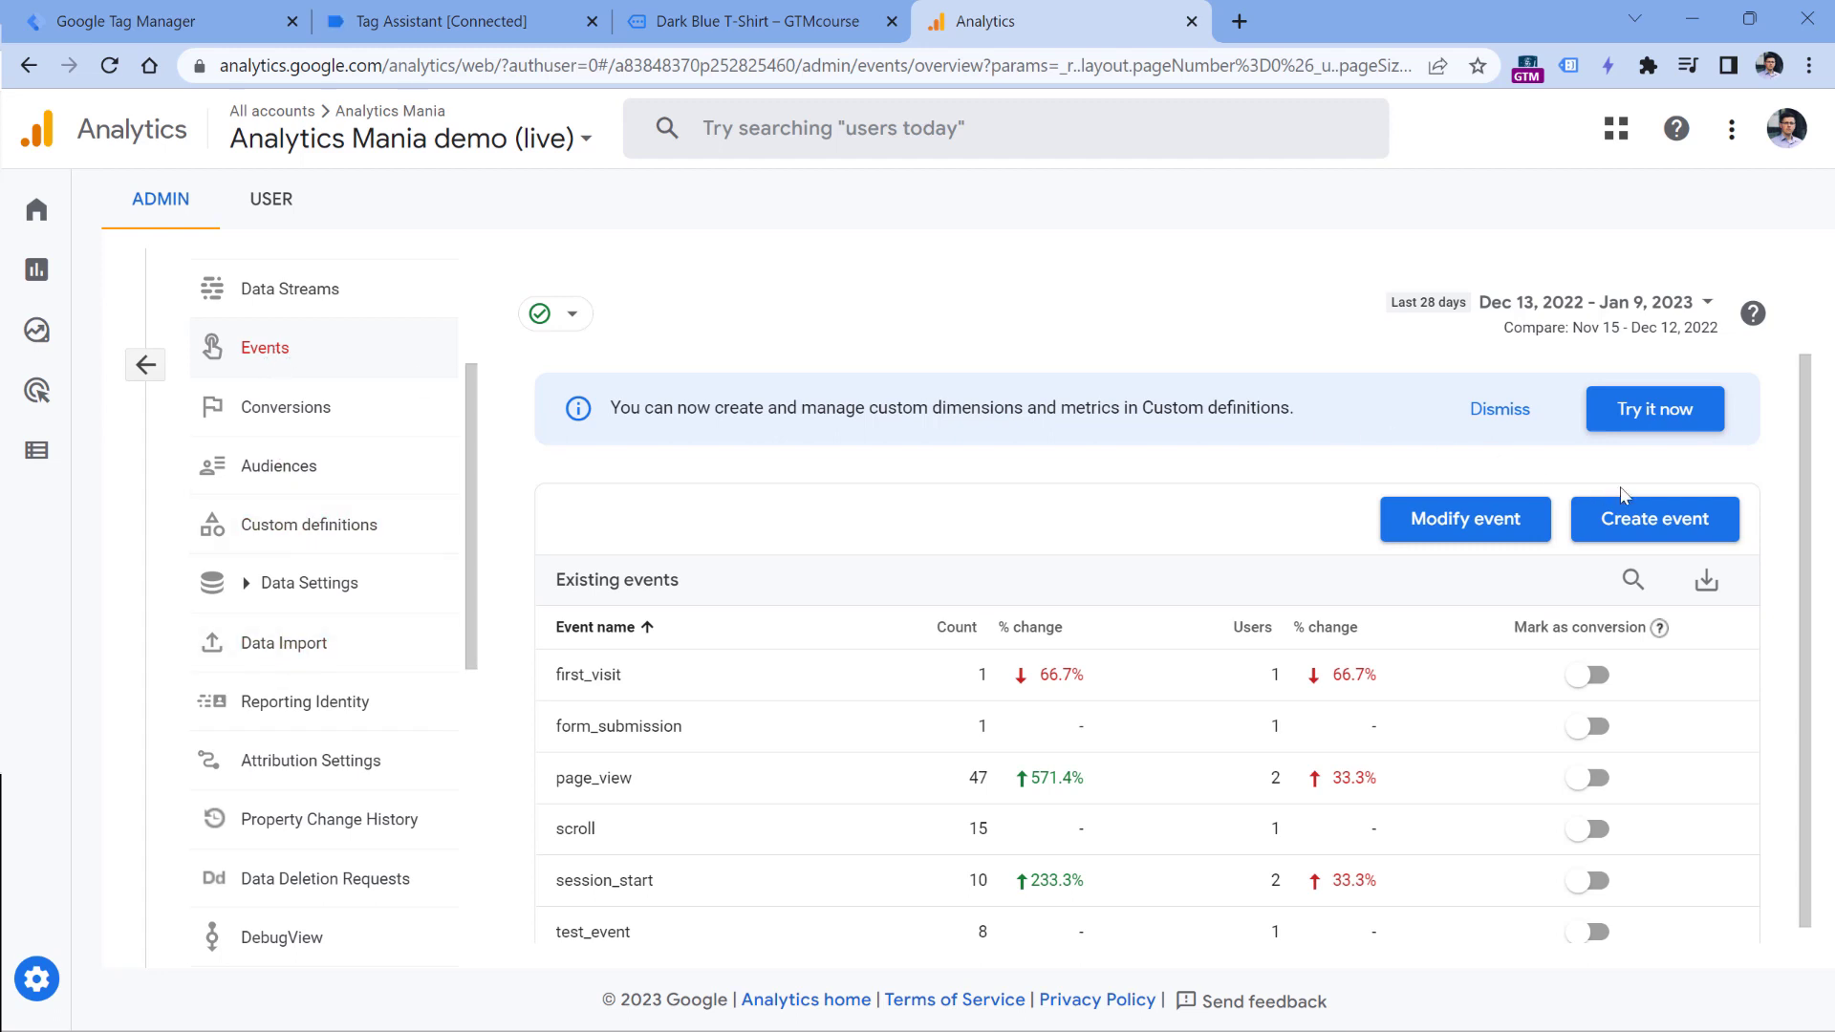
click(1654, 519)
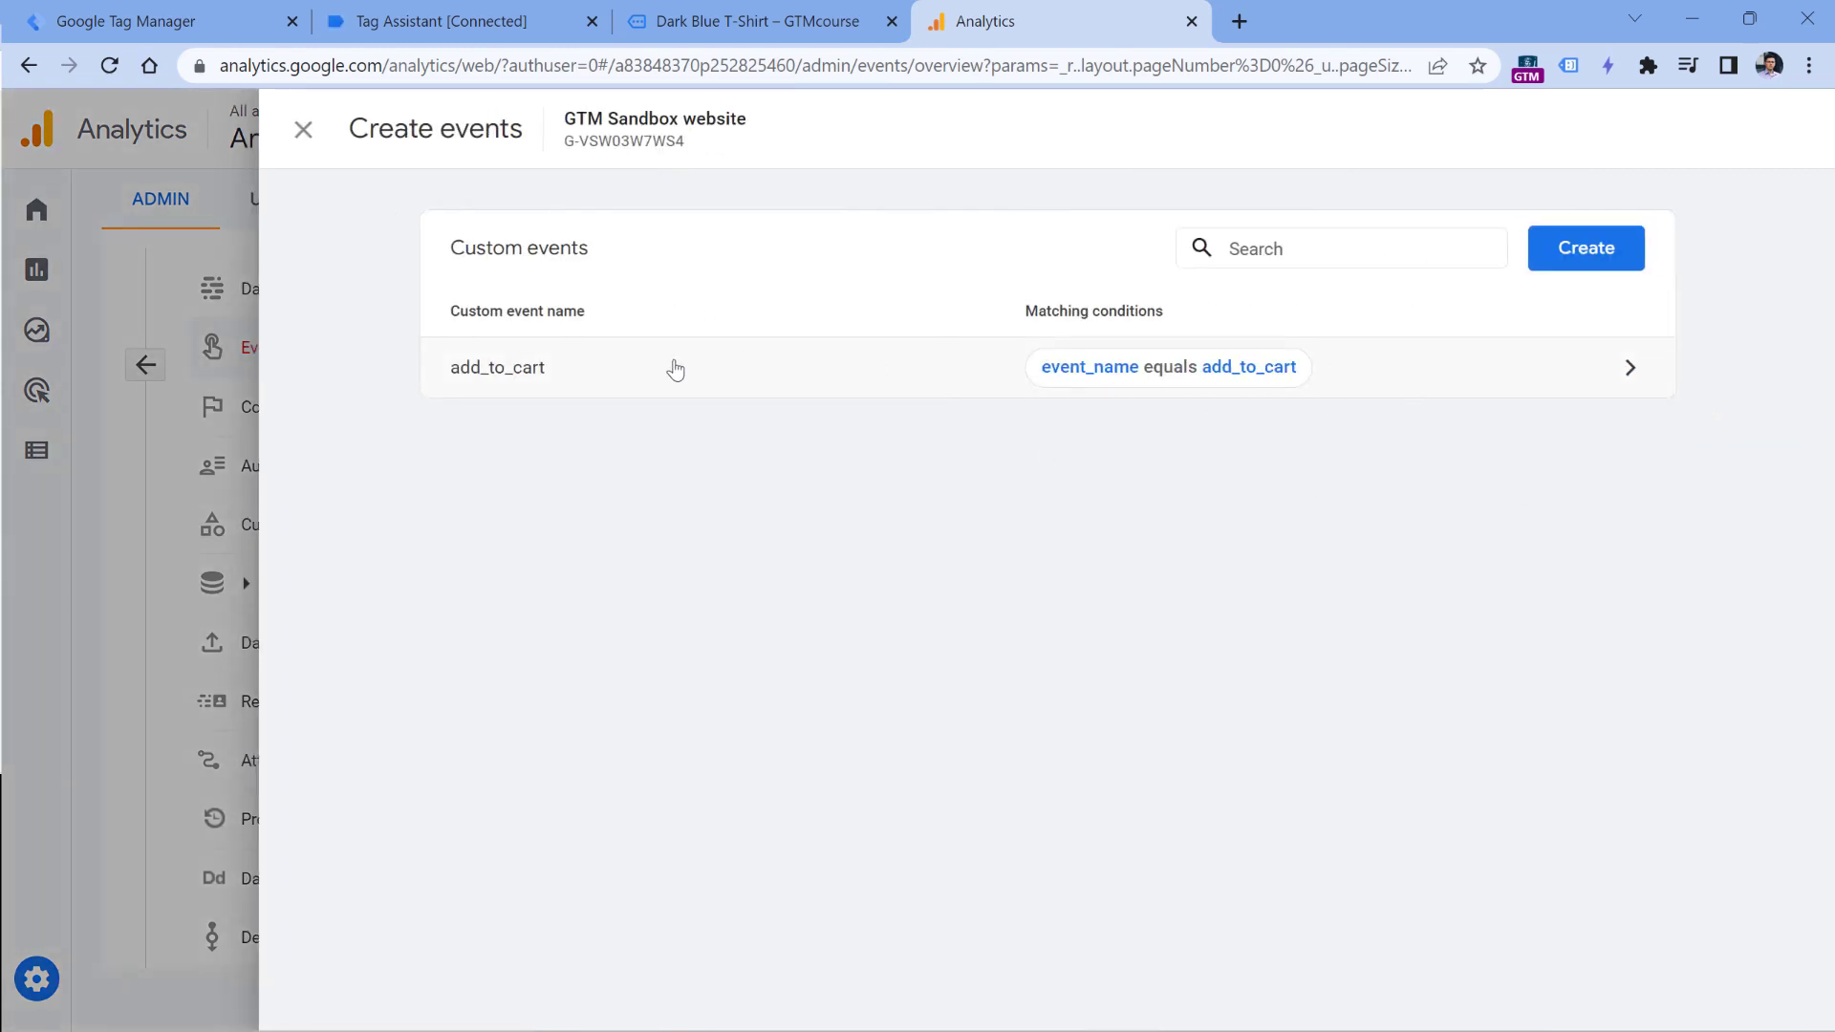
click(838, 379)
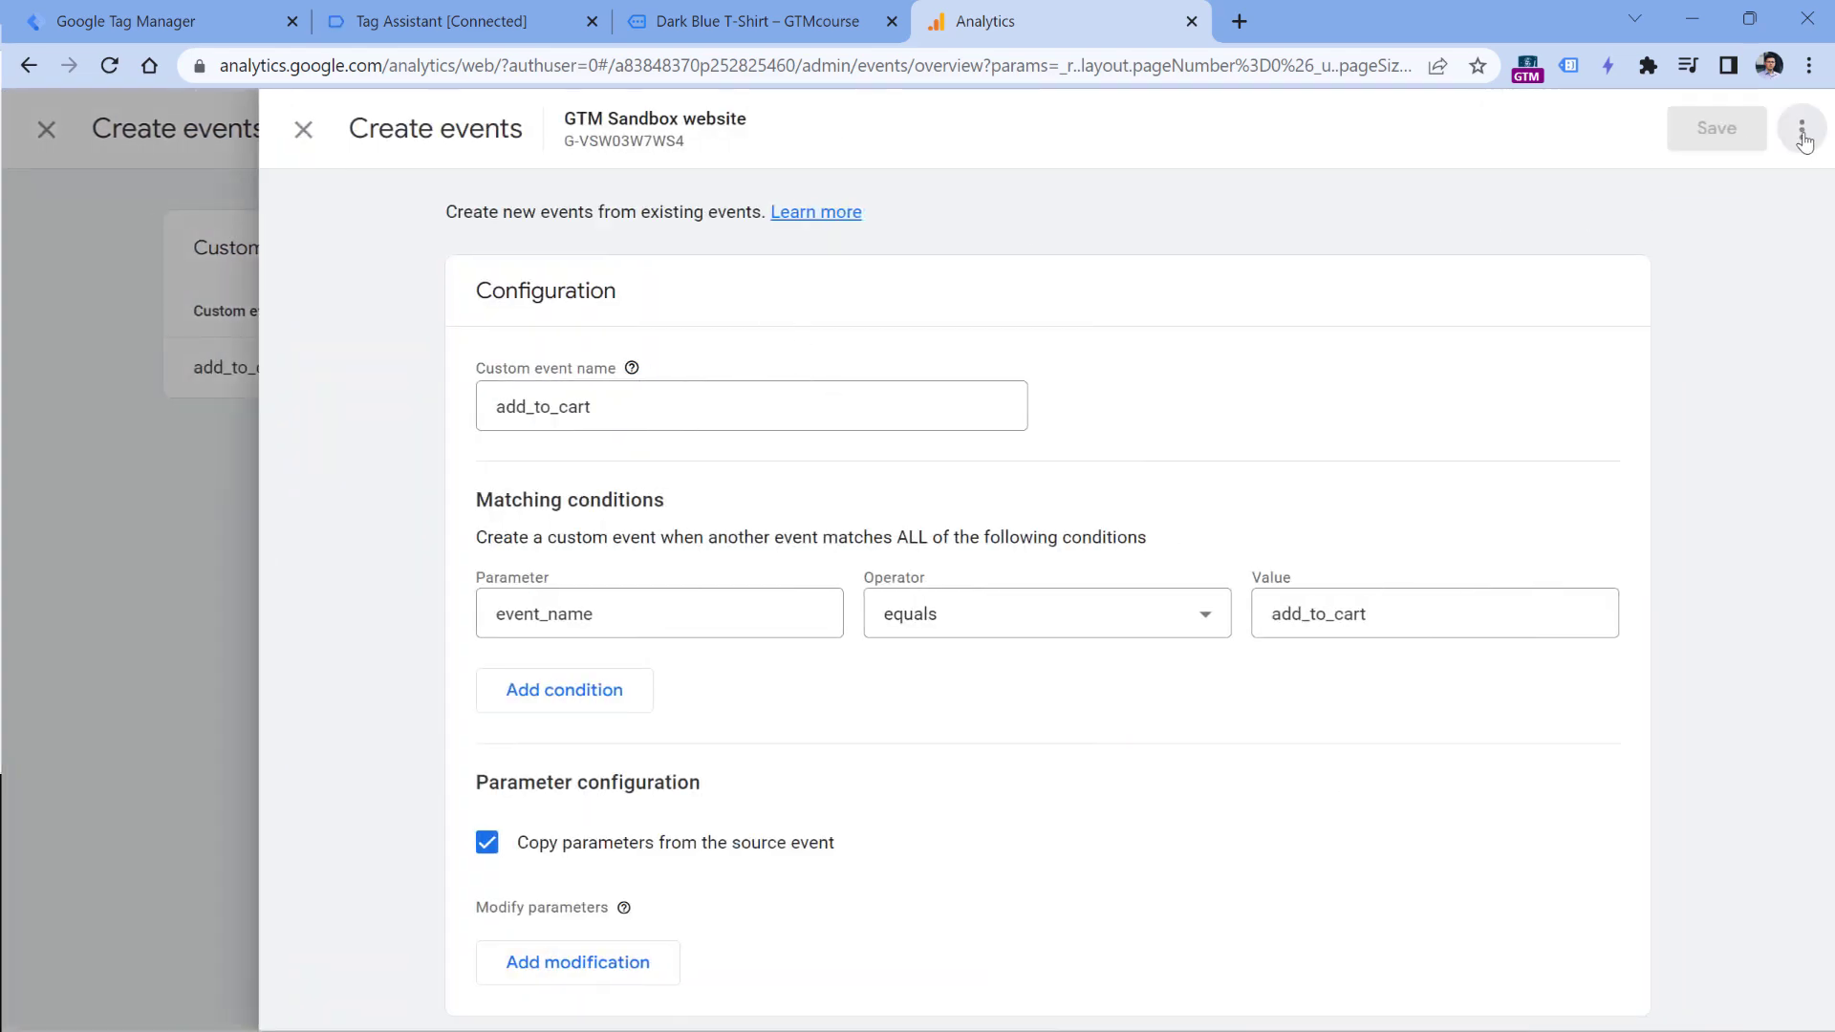
click(1802, 131)
click(1752, 222)
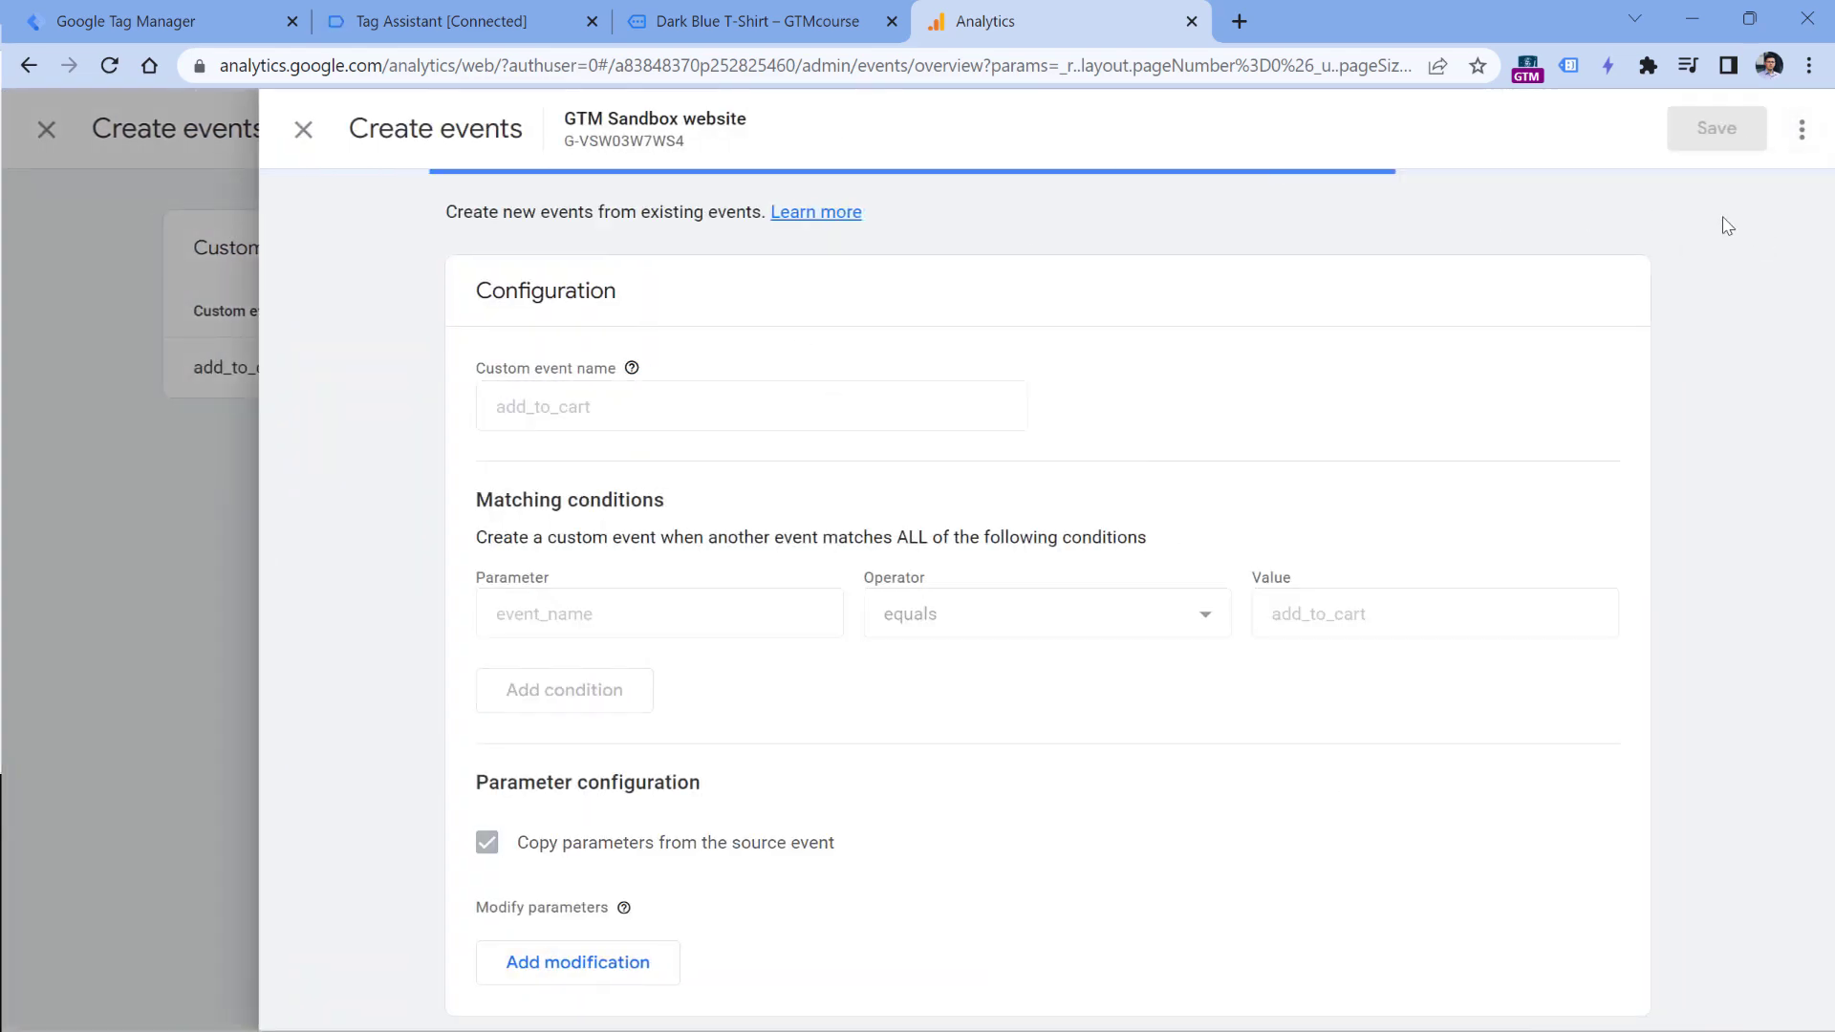